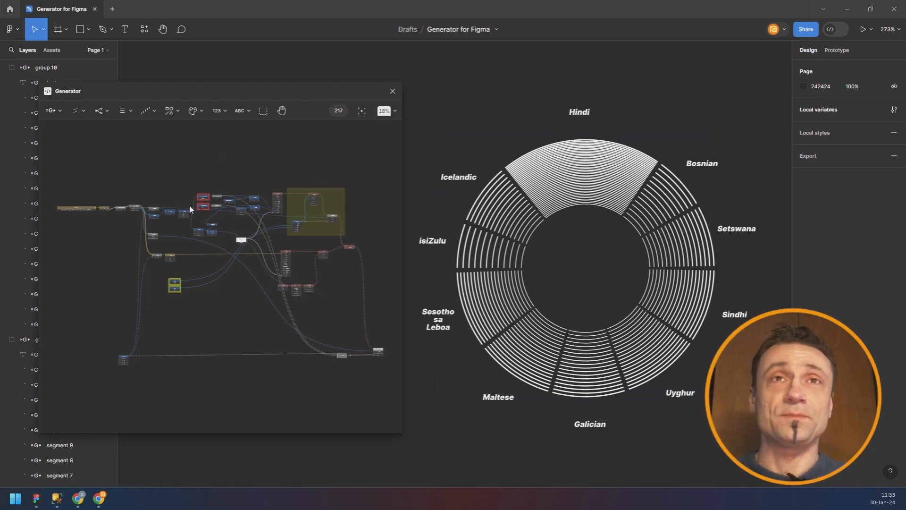
# Move the data nodes up to unique together, away from the select and math nodes, to make room after unique
pyautogui.scroll(5, 134, 201)
pyautogui.scroll(-2, 300, 180)
pyautogui.hscroll(-3, 299, 180)
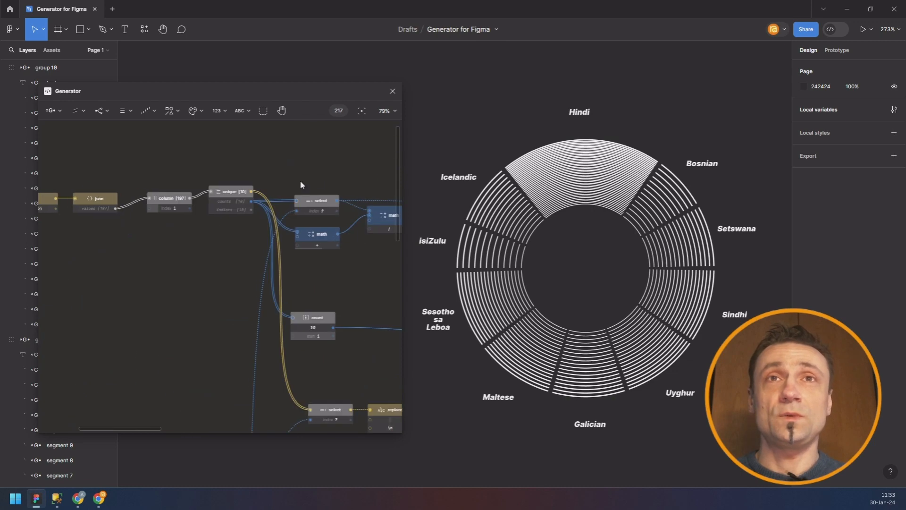
pyautogui.moveTo(275, 153); pyautogui.dragTo(60, 202)
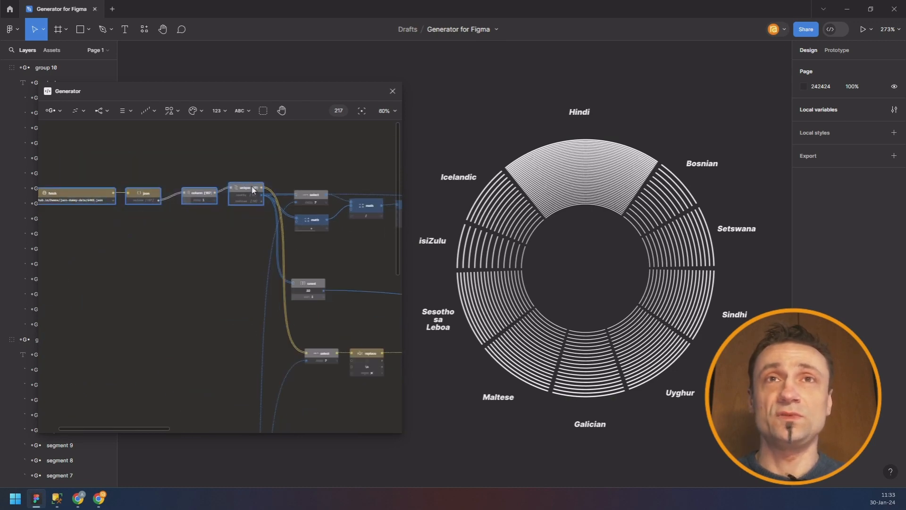
pyautogui.moveTo(252, 189); pyautogui.dragTo(90, 185)
# Add a Sort node and place it between the unique node and the upper select node
pyautogui.click(121, 112)
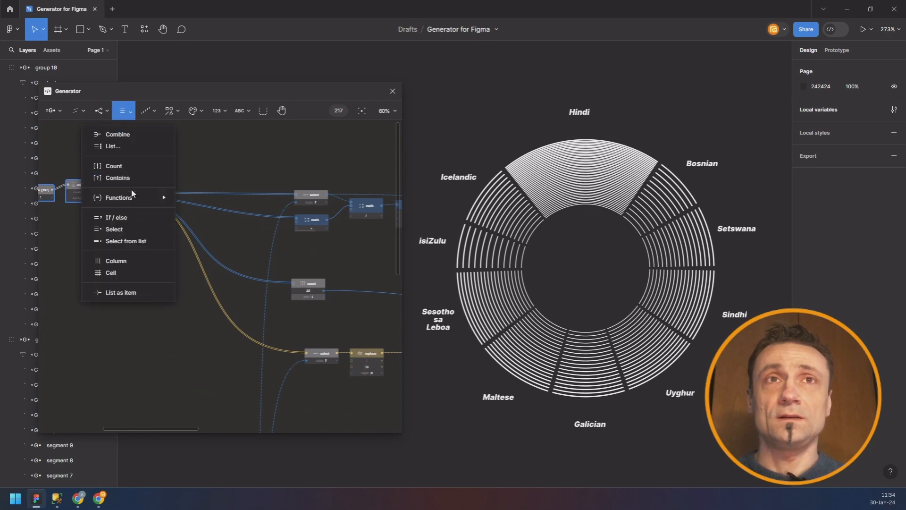
pyautogui.click(202, 223)
pyautogui.moveTo(203, 200); pyautogui.dragTo(191, 185)
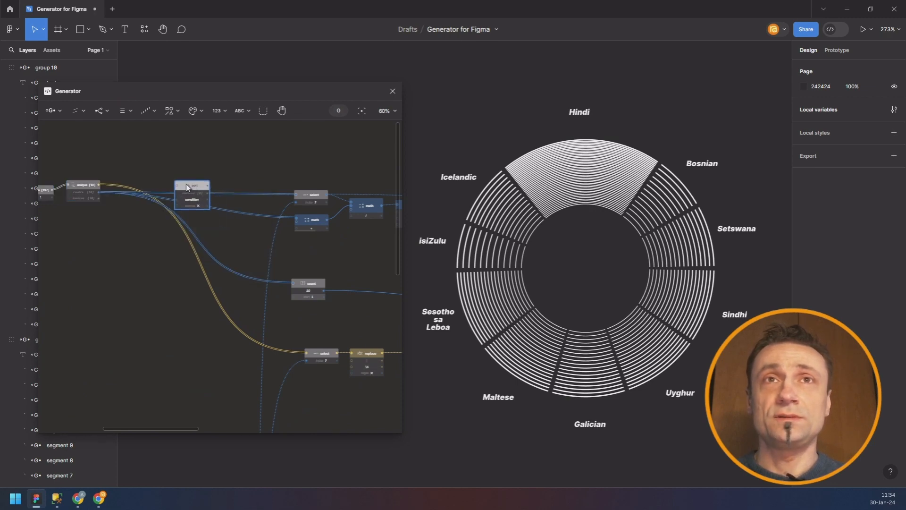
# Route the unique node's counts through the Sort node into the upper select node, and fine-tune the Sort node's position
pyautogui.scroll(3, 186, 182)
pyautogui.moveTo(132, 175); pyautogui.dragTo(183, 173)
pyautogui.moveTo(115, 197); pyautogui.dragTo(310, 199)
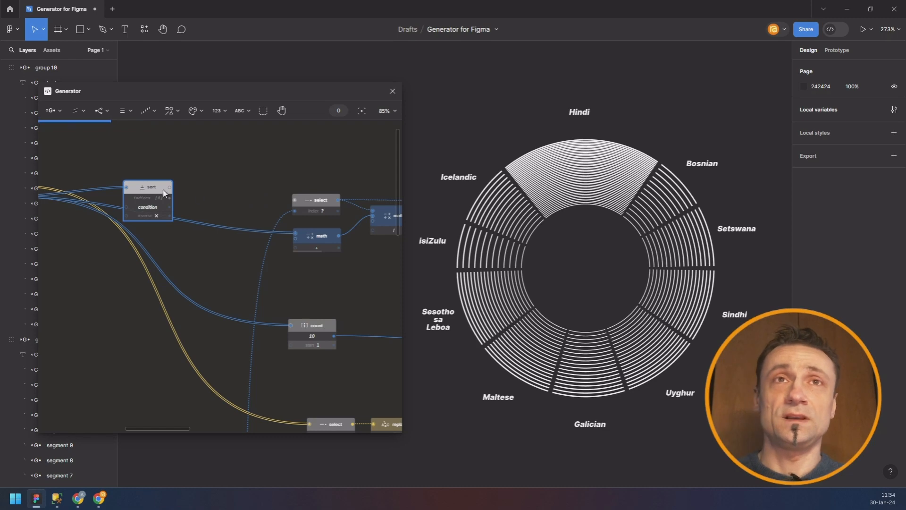
pyautogui.moveTo(154, 191); pyautogui.dragTo(162, 197)
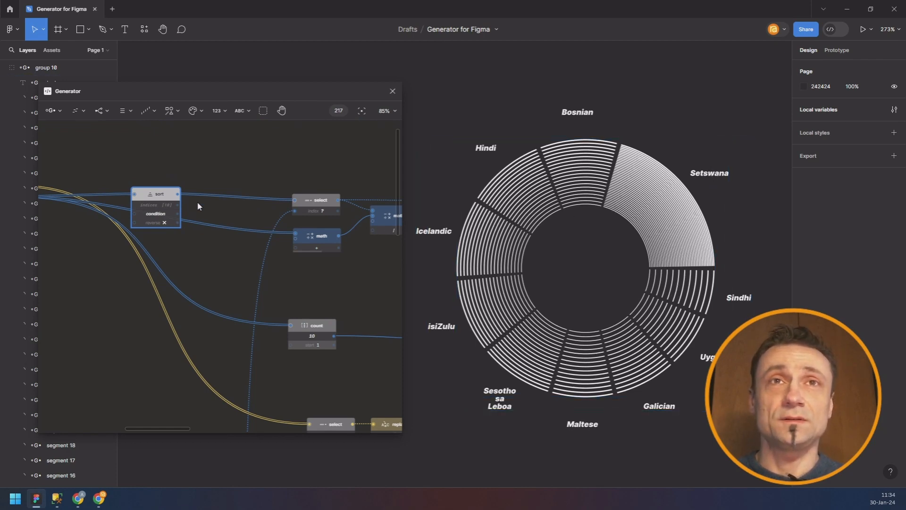
pyautogui.moveTo(147, 258); pyautogui.dragTo(244, 232)
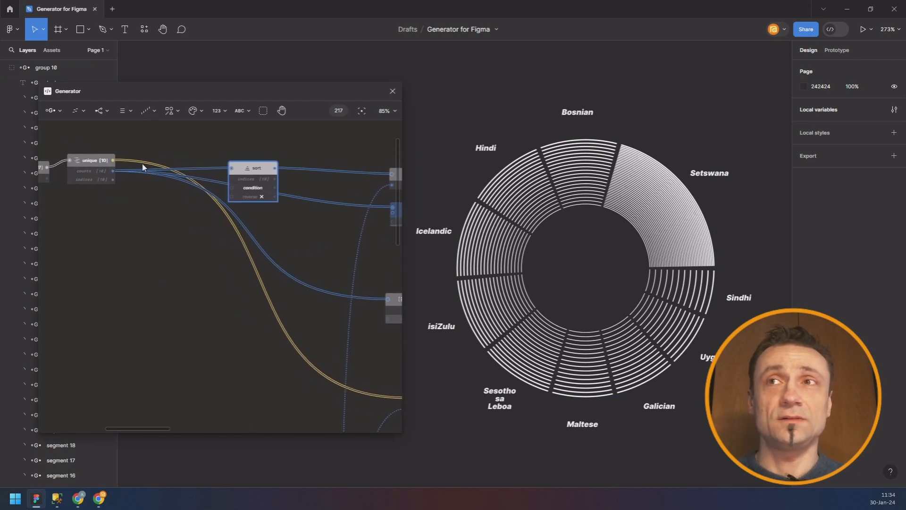
pyautogui.moveTo(282, 291); pyautogui.dragTo(231, 291)
pyautogui.moveTo(201, 171); pyautogui.dragTo(211, 175)
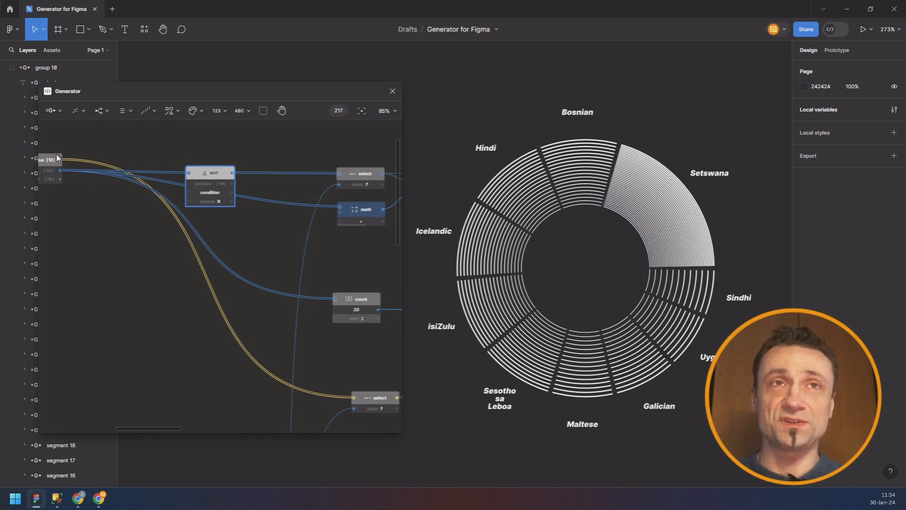
# Insert a Reorder node between the unique values and the lower select node, feeding it the Sort node's indices
pyautogui.click(124, 111)
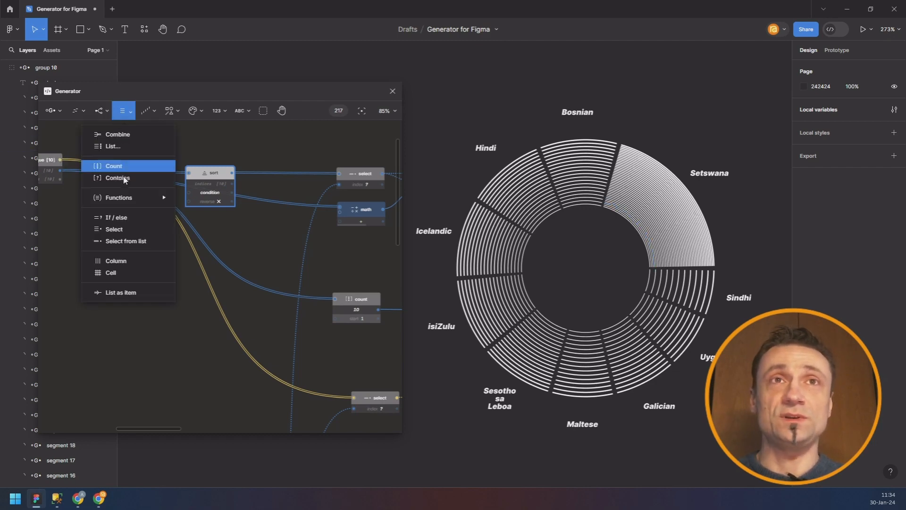
pyautogui.moveTo(123, 197)
pyautogui.click(210, 256)
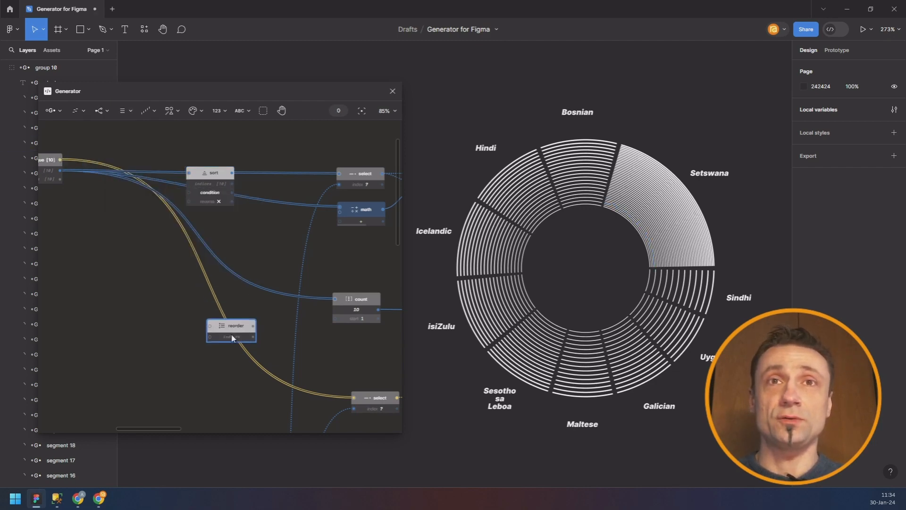
pyautogui.moveTo(59, 159); pyautogui.dragTo(361, 400)
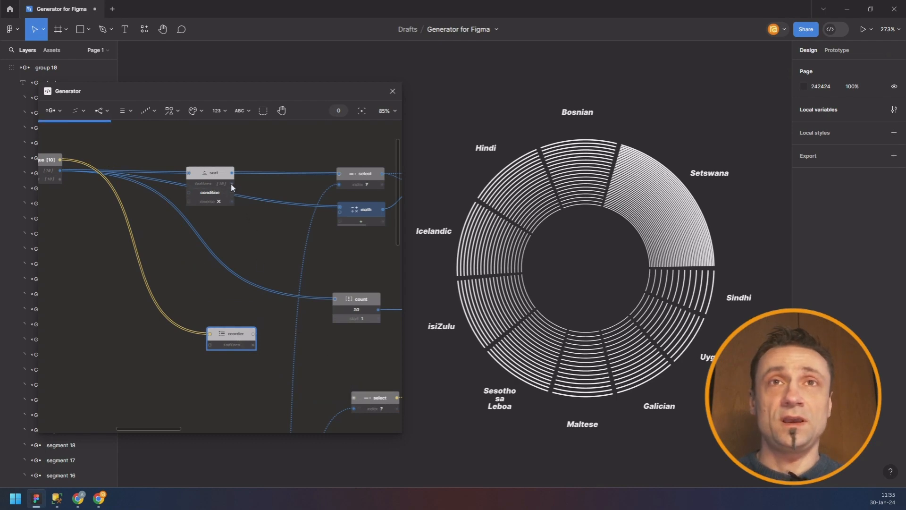
pyautogui.moveTo(232, 184); pyautogui.dragTo(220, 348)
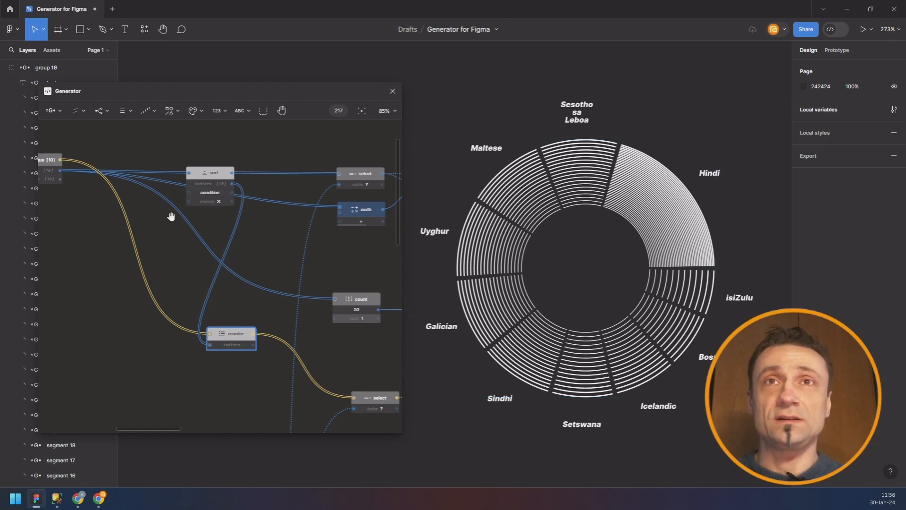
# Add a math node fed by the upper select node and set its operation to division
pyautogui.scroll(-3, 171, 216)
pyautogui.scroll(-4, 203, 227)
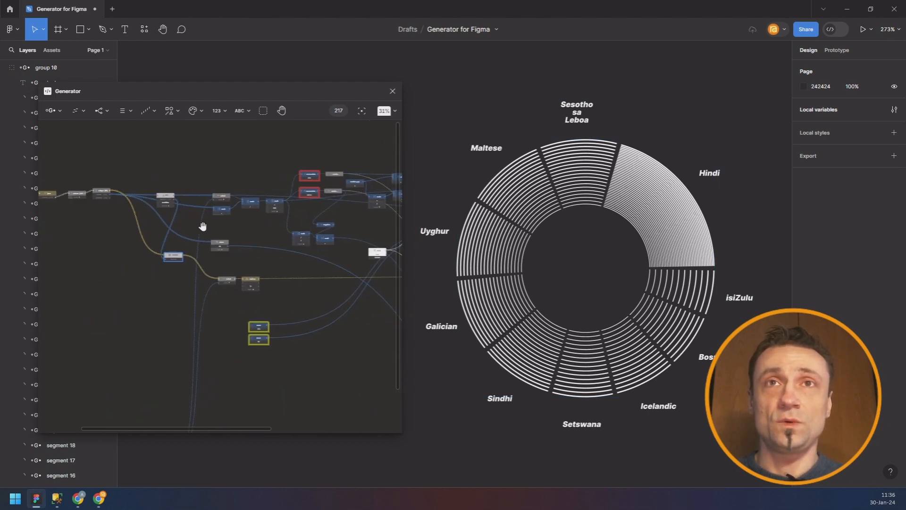
pyautogui.hscroll(10, 203, 227)
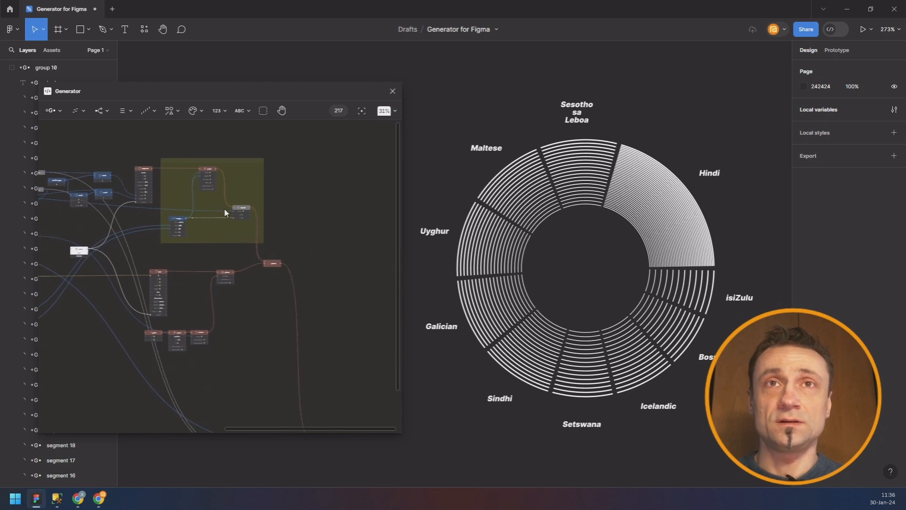
pyautogui.scroll(4, 245, 214)
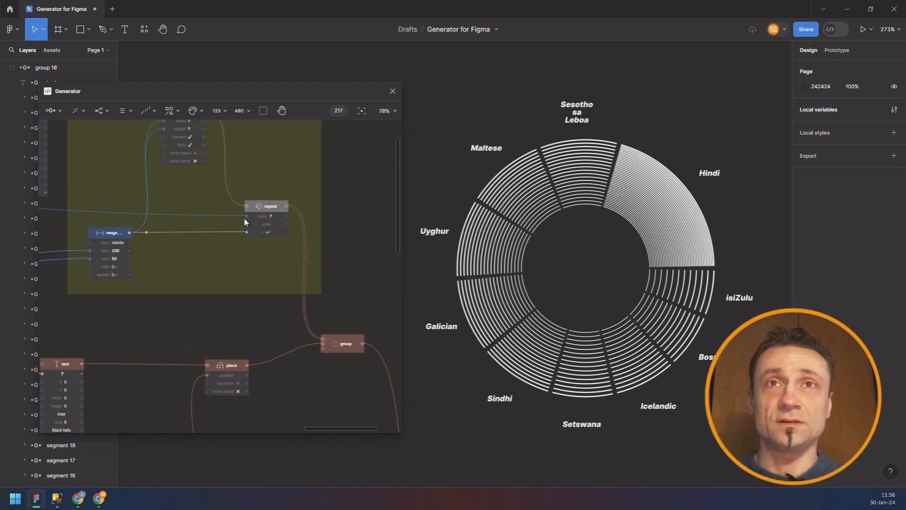
pyautogui.hscroll(-10, 141, 206)
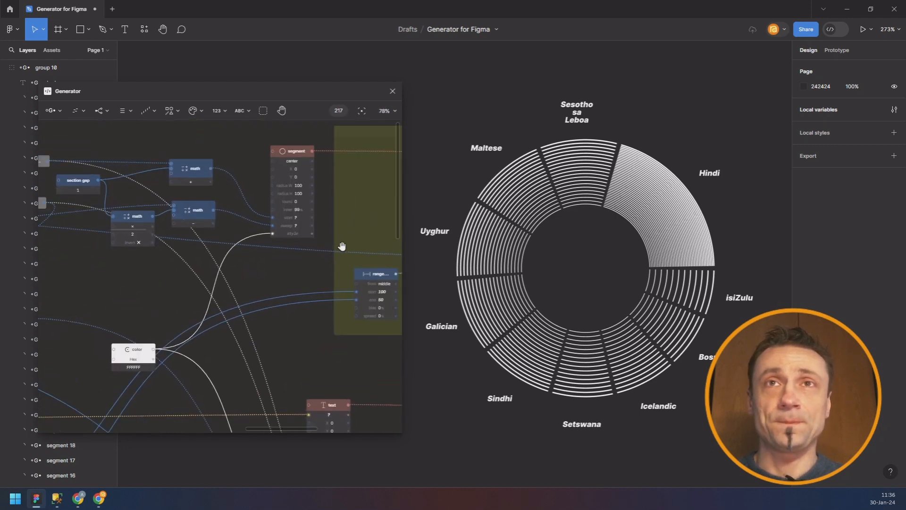
pyautogui.hscroll(-10, 181, 212)
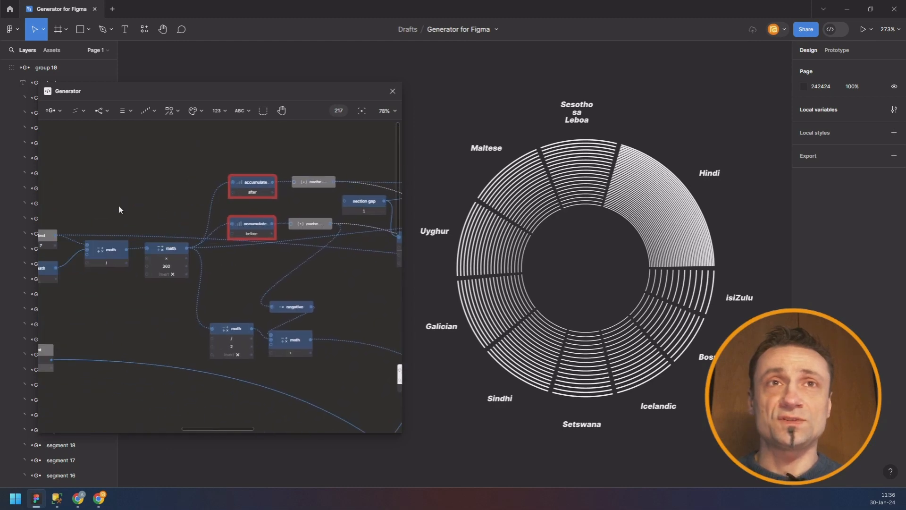
pyautogui.click(217, 110)
pyautogui.click(210, 154)
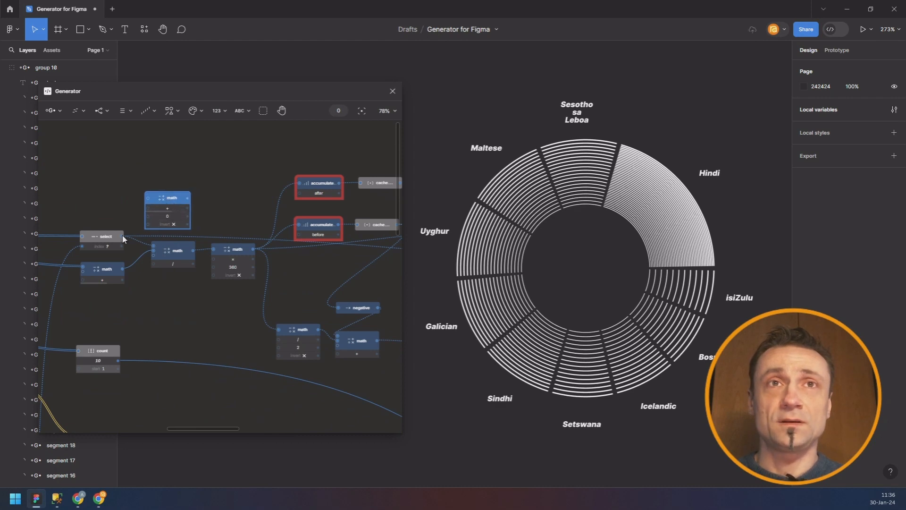
pyautogui.click(167, 208)
pyautogui.click(204, 264)
# Set the new math node's divisor to 5 and connect its result to the repeat node's count
pyautogui.click(173, 218)
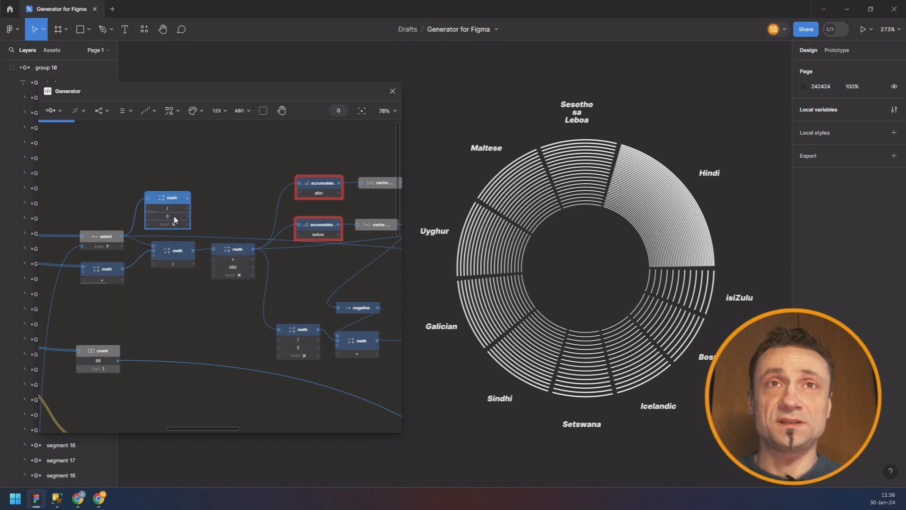
pyautogui.write('5')
pyautogui.press('Return')
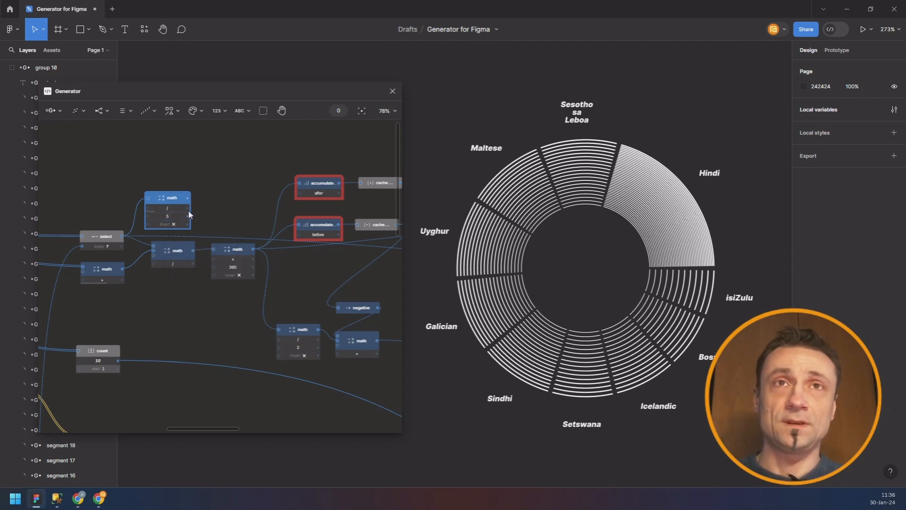
pyautogui.moveTo(241, 221); pyautogui.dragTo(330, 232)
pyautogui.moveTo(388, 254); pyautogui.dragTo(338, 279)
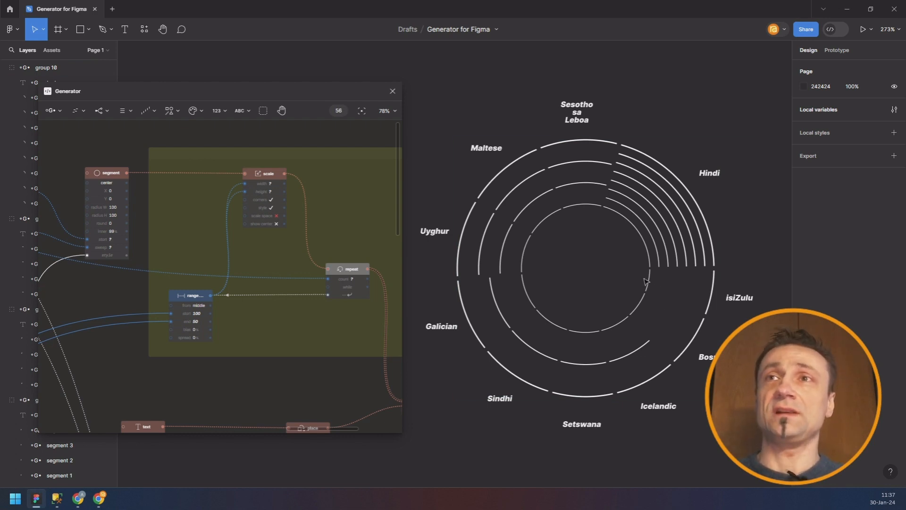
# Replace the scale node before repeat with the segment node, driving its radius W and radius H from the range node
pyautogui.click(275, 178)
pyautogui.press('Delete')
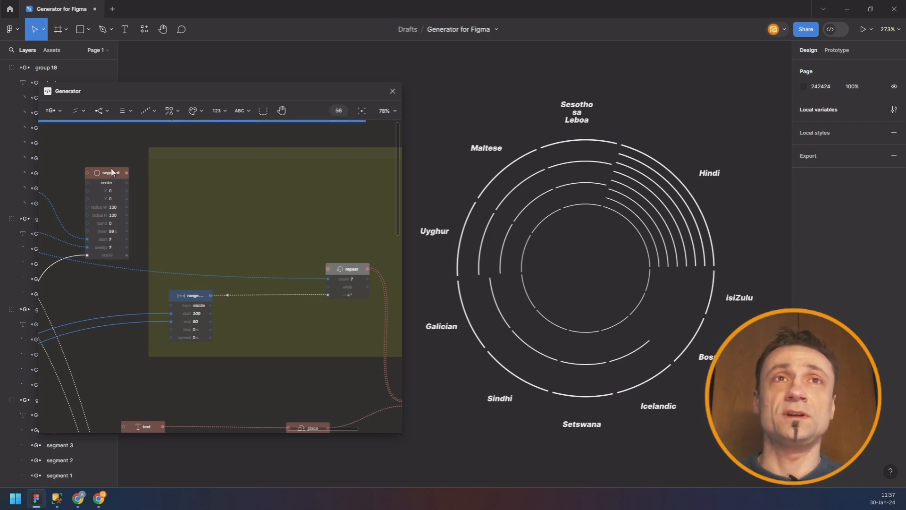
pyautogui.moveTo(113, 177); pyautogui.dragTo(275, 180)
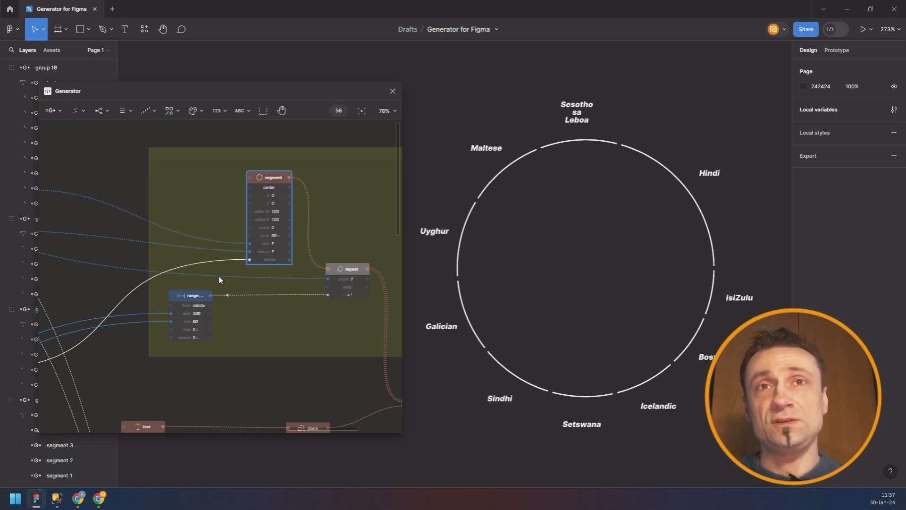
pyautogui.moveTo(210, 295); pyautogui.dragTo(250, 213)
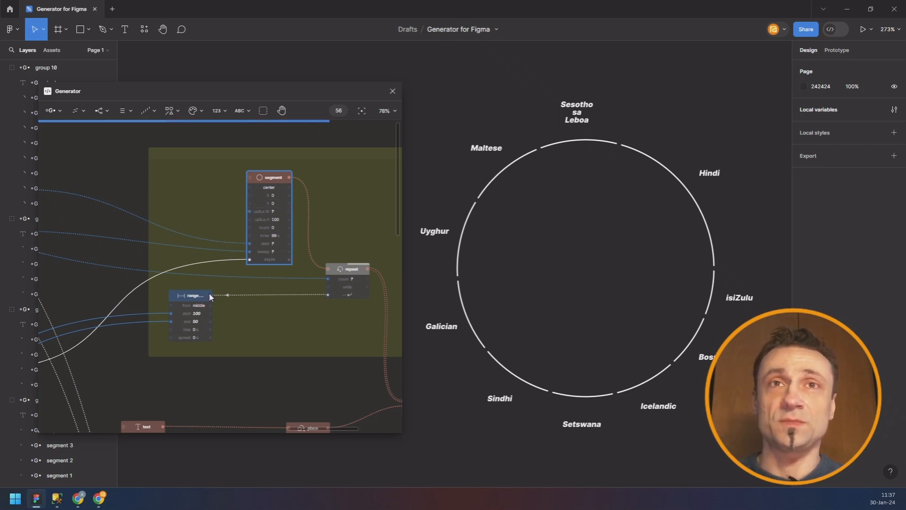
pyautogui.moveTo(210, 296); pyautogui.dragTo(258, 217)
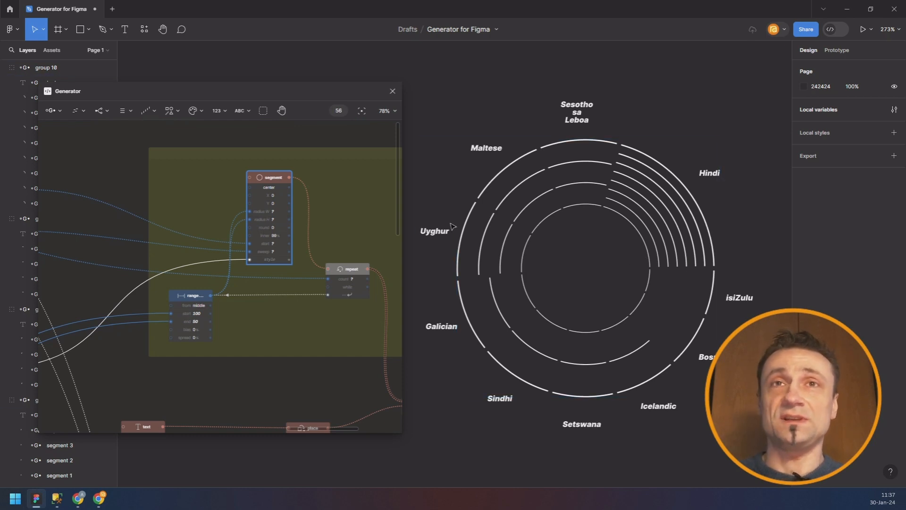
# Try the top-left position mode on the segment node, then return it to center
pyautogui.scroll(2, 279, 210)
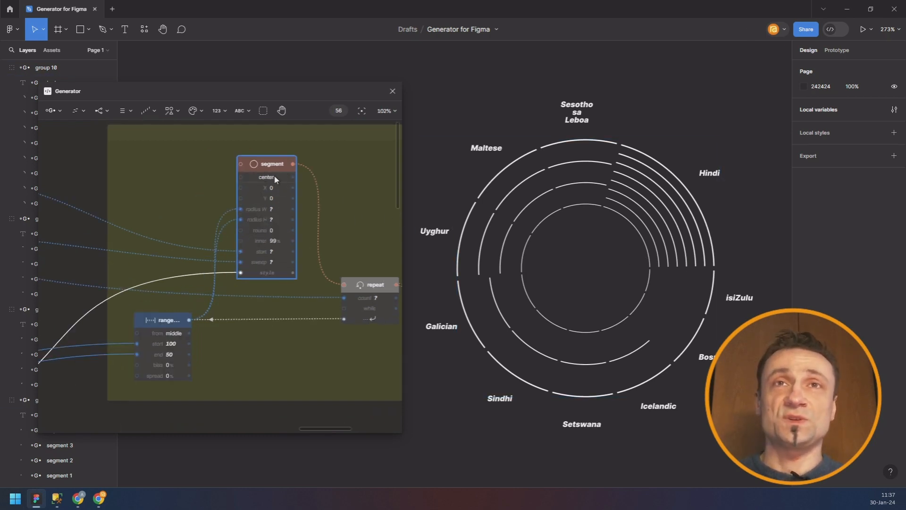
pyautogui.click(276, 179)
pyautogui.click(293, 185)
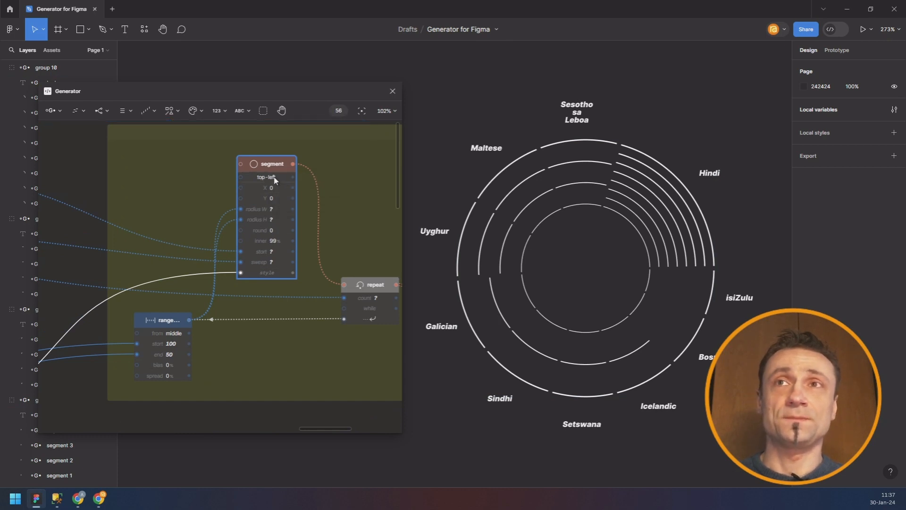
pyautogui.click(274, 178)
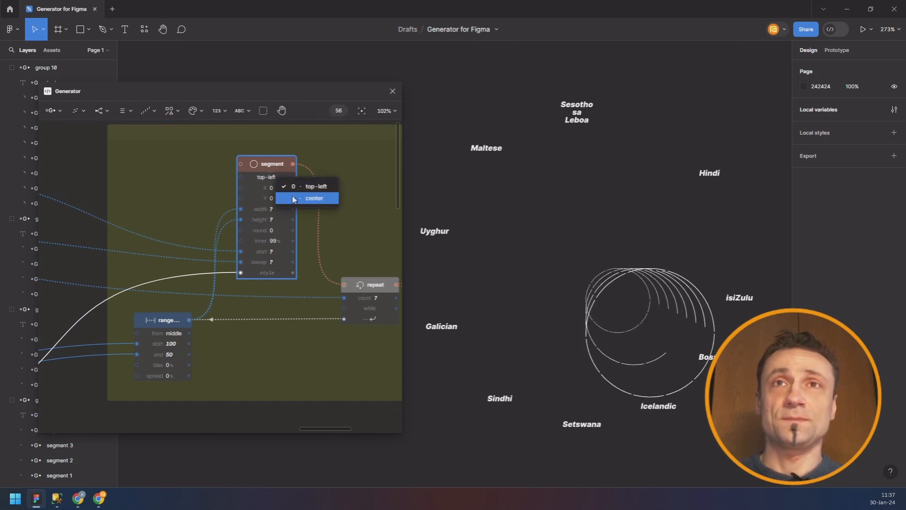
pyautogui.click(286, 196)
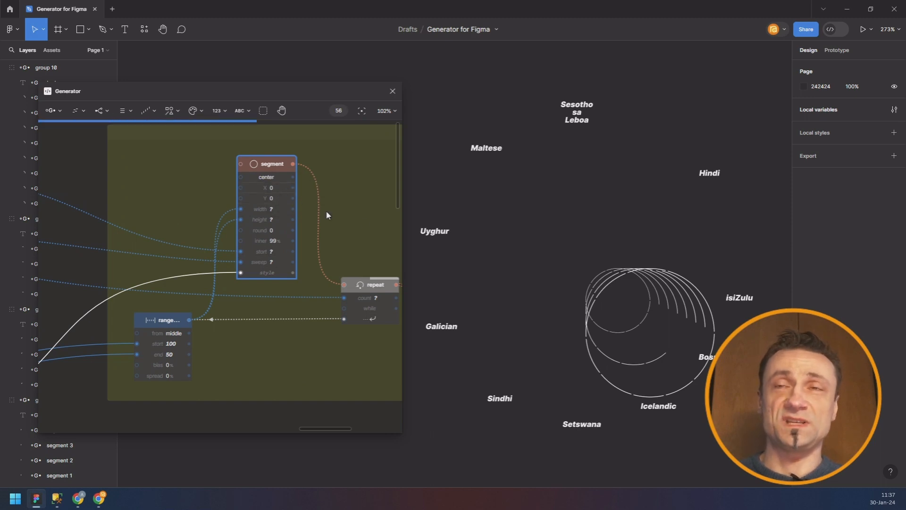
# Switch the segment node's inner radius from relative to absolute and set it to 50
pyautogui.click(279, 242)
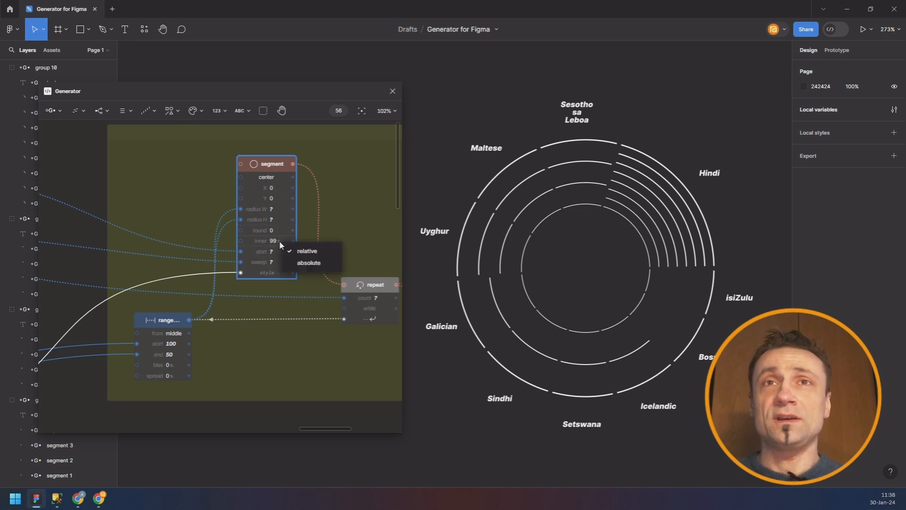
pyautogui.click(295, 263)
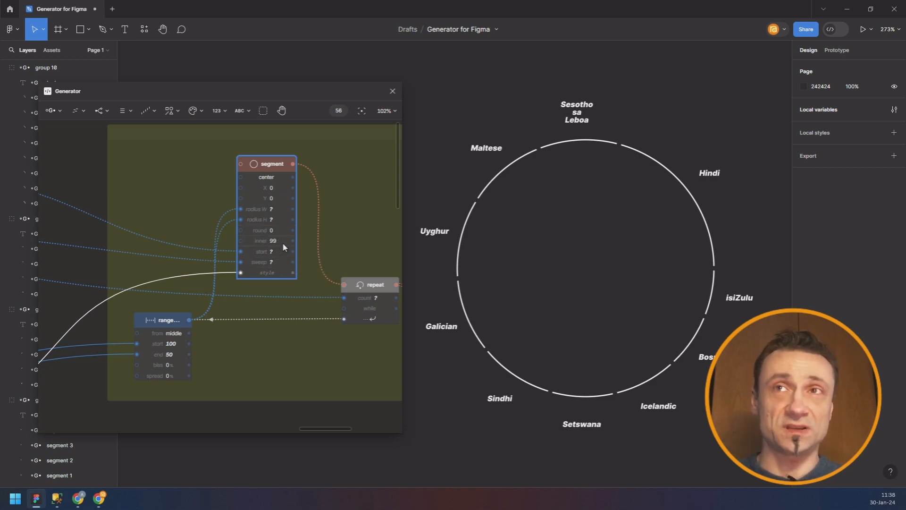
pyautogui.doubleClick(282, 242)
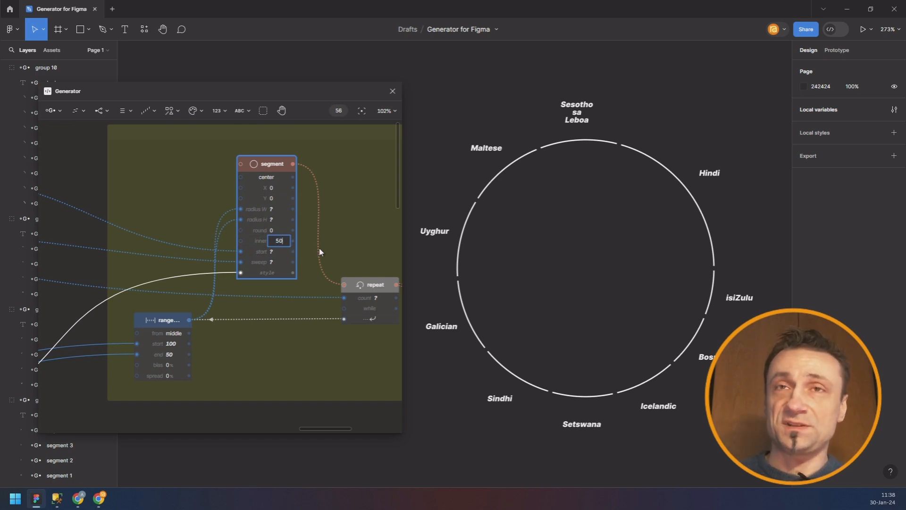
pyautogui.press('Return')
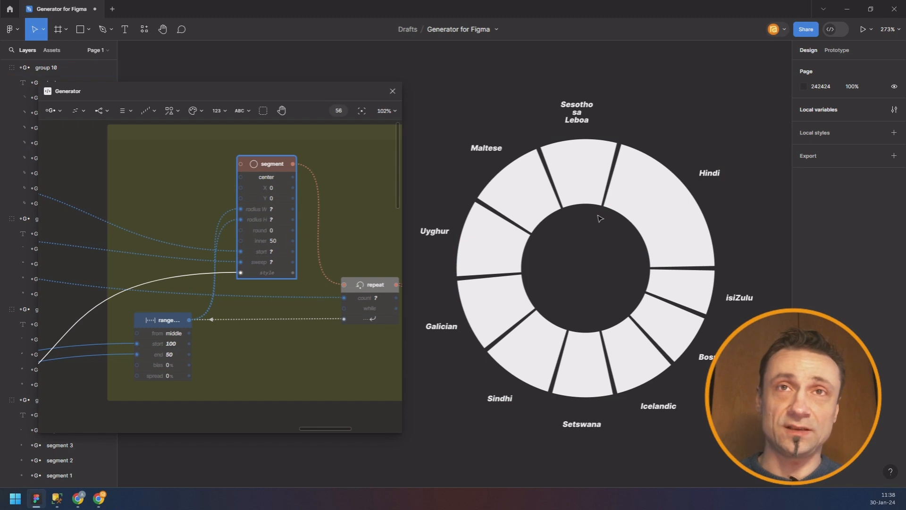
pyautogui.scroll(-5, 181, 234)
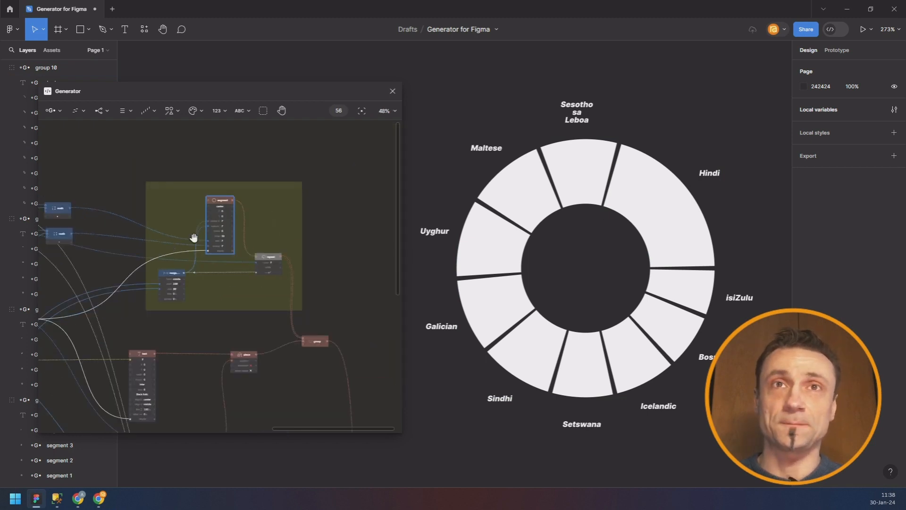
pyautogui.moveTo(194, 237); pyautogui.dragTo(262, 225)
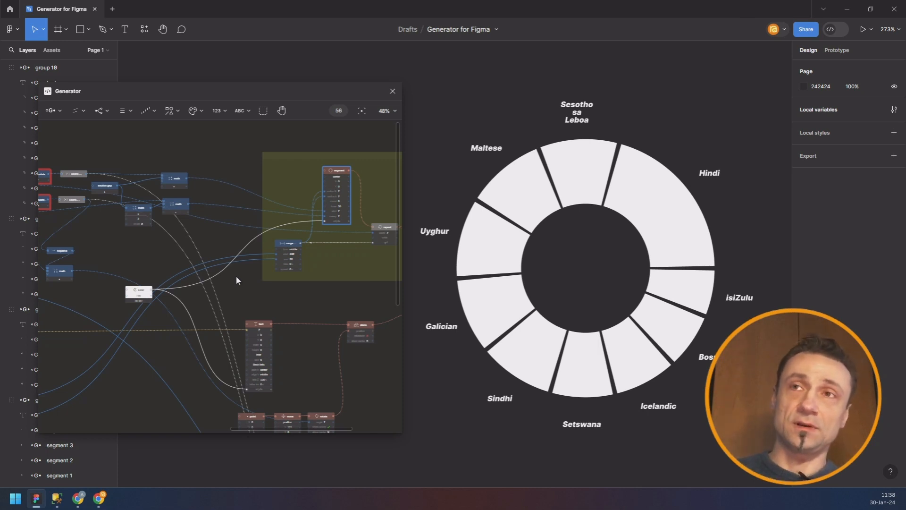
# Highlight the math node that divides by 5 in magenta
pyautogui.scroll(-2, 237, 277)
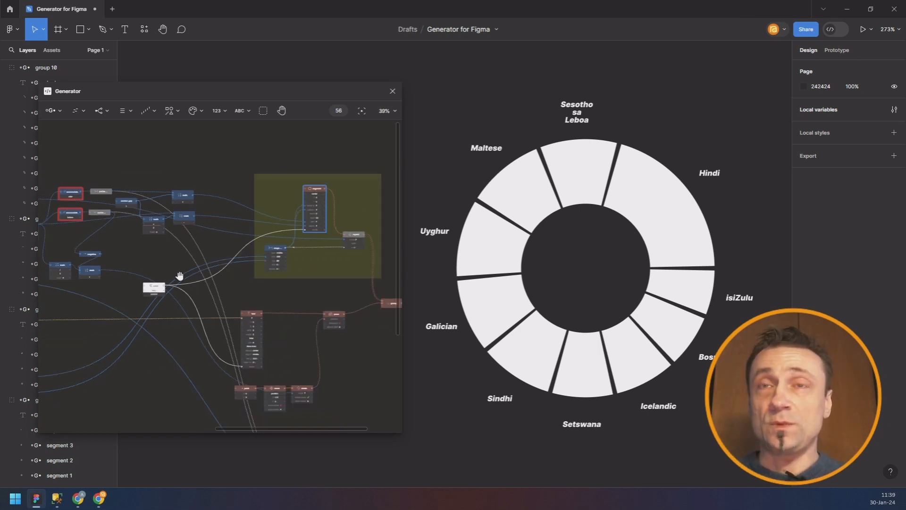
pyautogui.moveTo(182, 279); pyautogui.dragTo(273, 265)
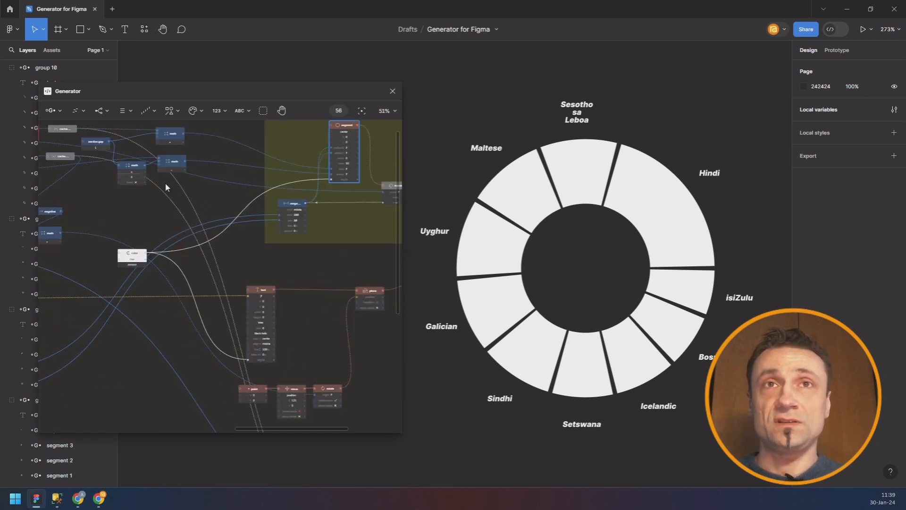
pyautogui.moveTo(129, 172); pyautogui.dragTo(284, 209)
pyautogui.rightClick(84, 179)
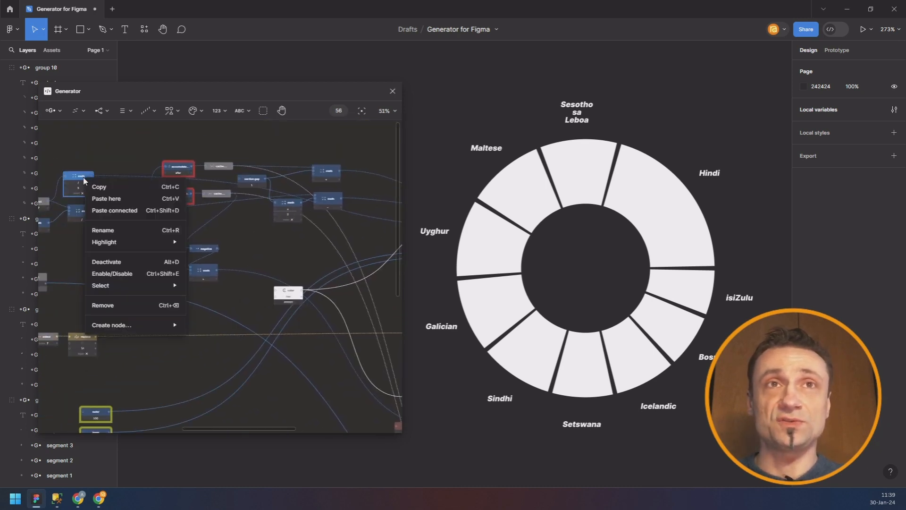
pyautogui.moveTo(126, 240)
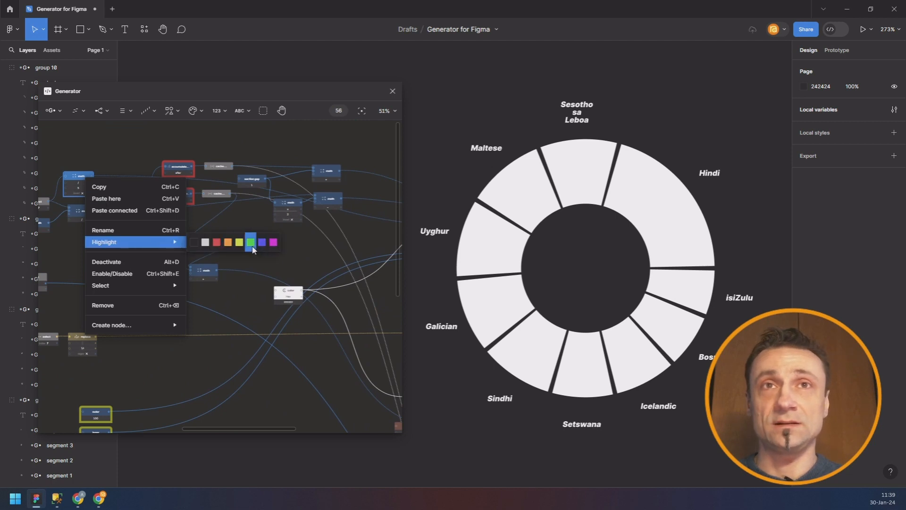
pyautogui.click(274, 244)
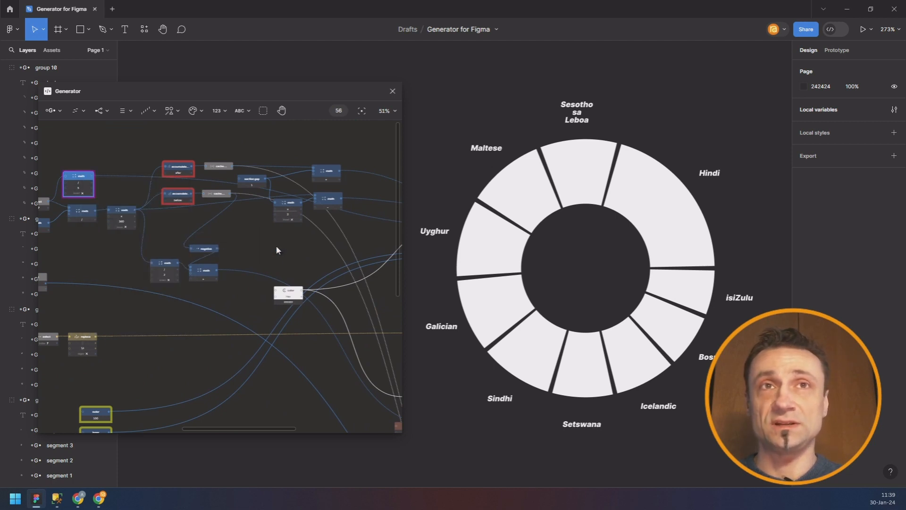
# Add a math node fed by the magenta-highlighted node and place it below, near the outer and inner number nodes
pyautogui.moveTo(255, 203); pyautogui.dragTo(430, 253)
pyautogui.scroll(3, 227, 216)
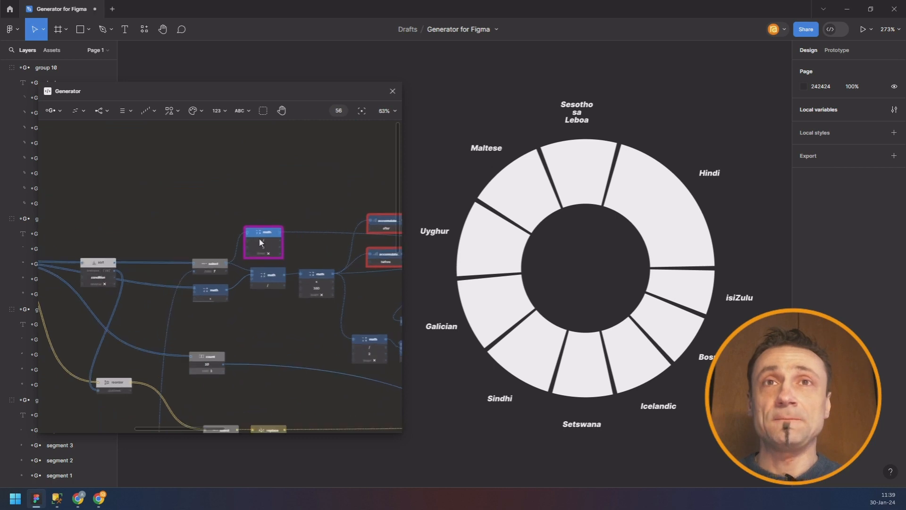
pyautogui.moveTo(268, 237); pyautogui.dragTo(270, 228)
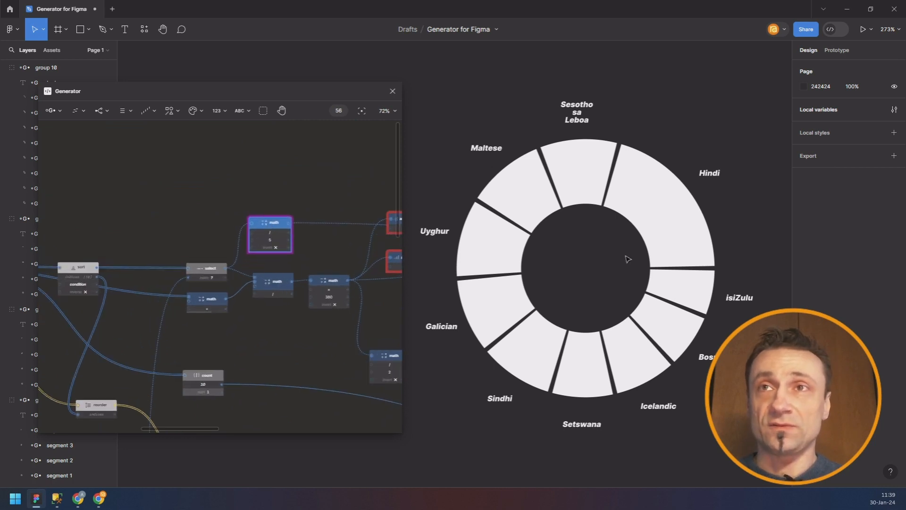
pyautogui.hscroll(5, 355, 210)
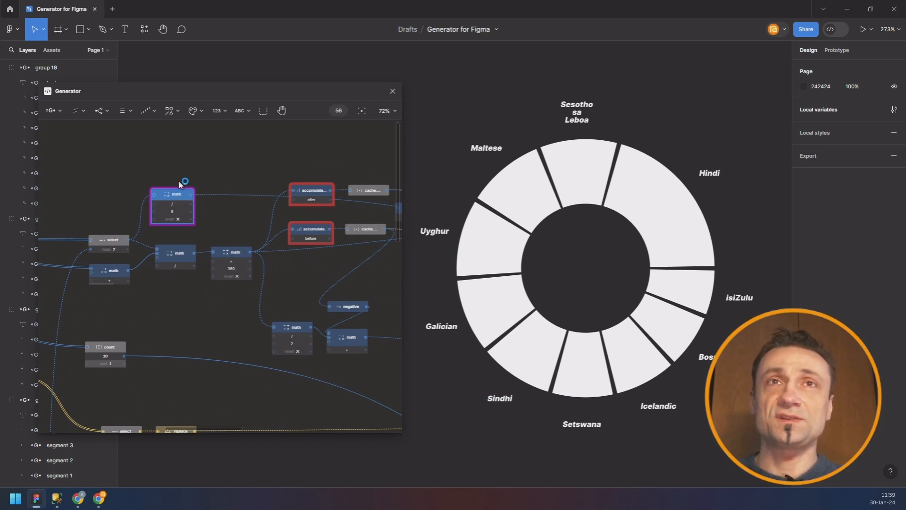
pyautogui.click(221, 109)
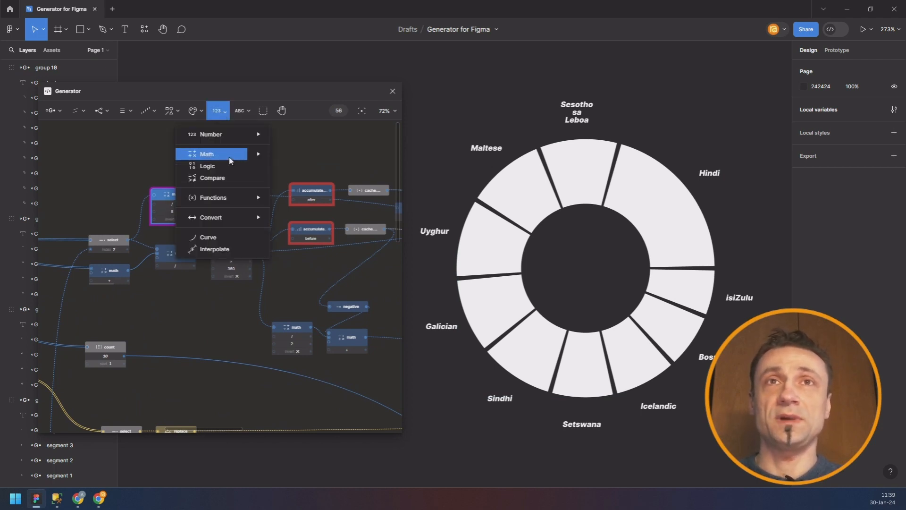
pyautogui.click(229, 155)
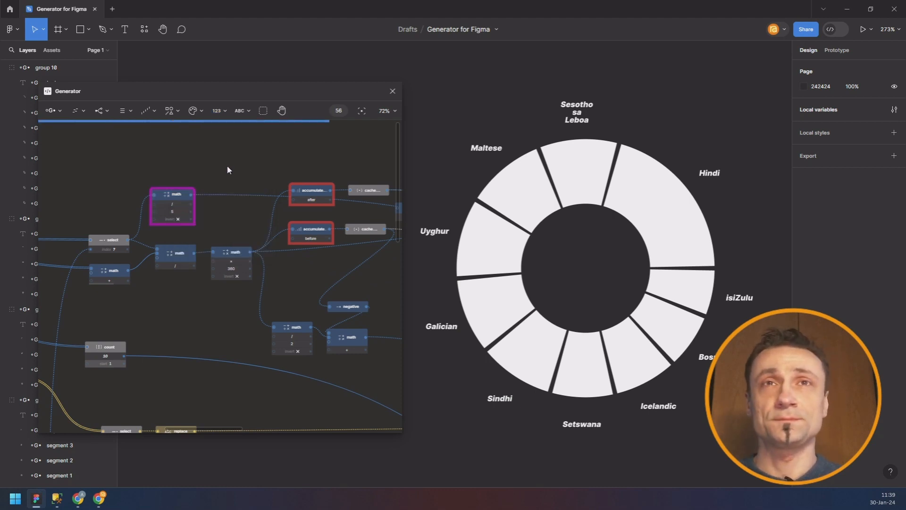
pyautogui.moveTo(229, 196); pyautogui.dragTo(227, 390)
pyautogui.scroll(-5, 216, 230)
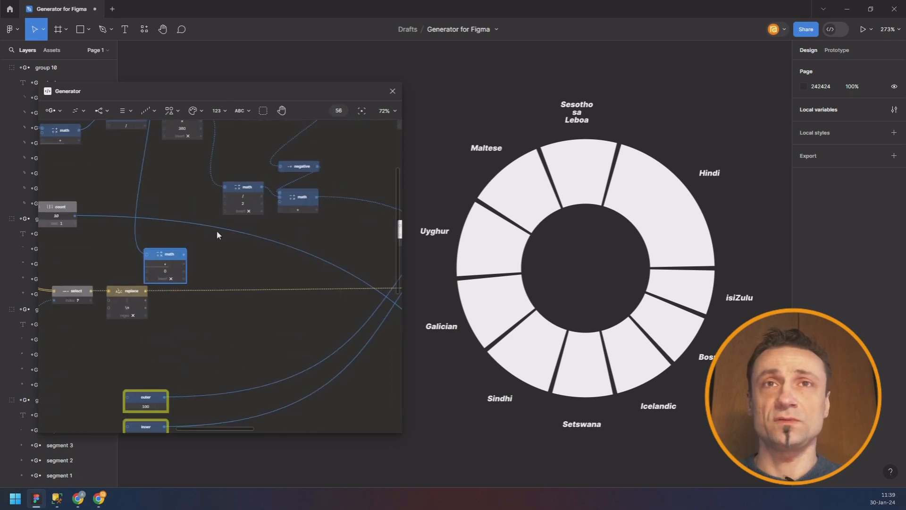
pyautogui.moveTo(180, 255); pyautogui.dragTo(238, 312)
# Set the new math node's operation to multiplication with a value of 2
pyautogui.scroll(8, 240, 320)
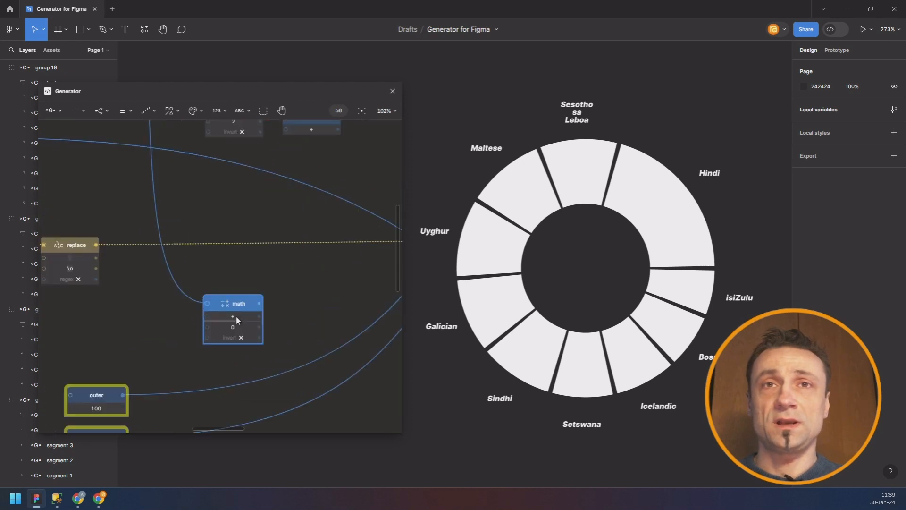
pyautogui.click(237, 318)
pyautogui.click(271, 340)
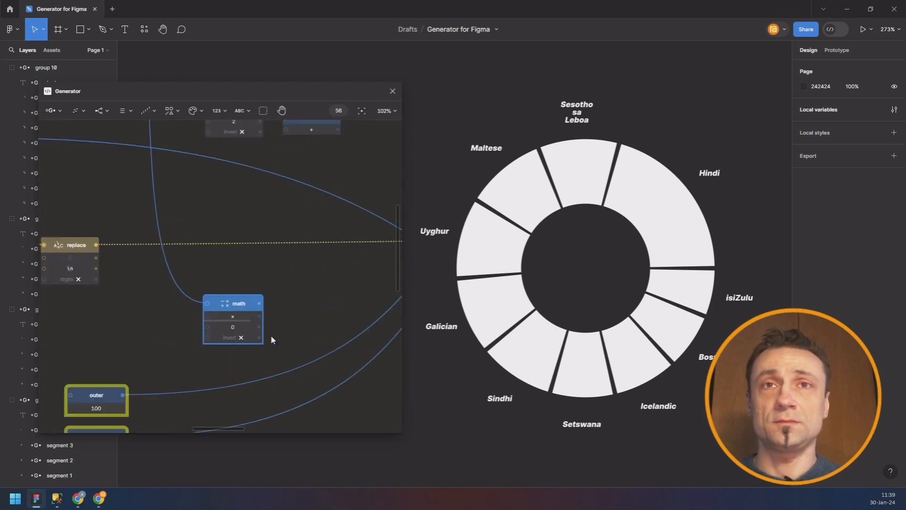
pyautogui.click(244, 327)
pyautogui.write('2')
pyautogui.press('Return')
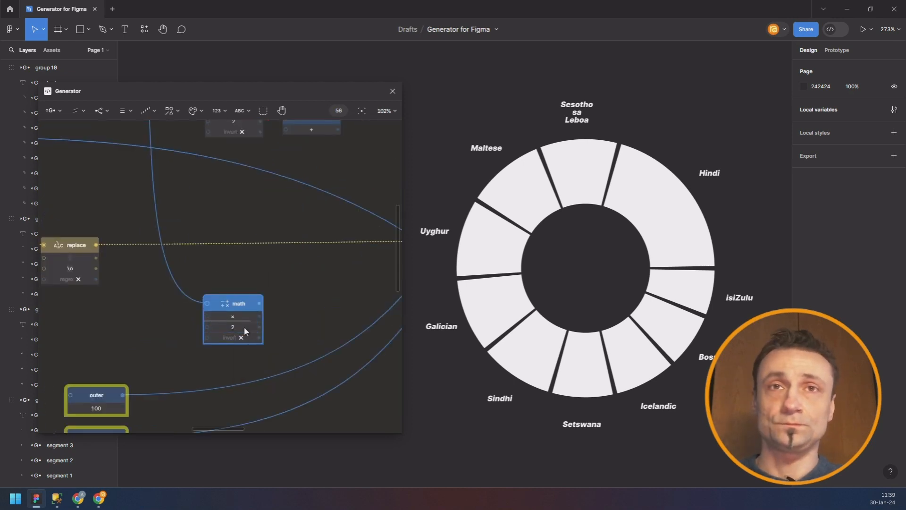
# Add a second math node after the multiplication node and set it to divide by 1
pyautogui.click(245, 294)
pyautogui.click(241, 307)
pyautogui.hotkey('ctrl', '/')
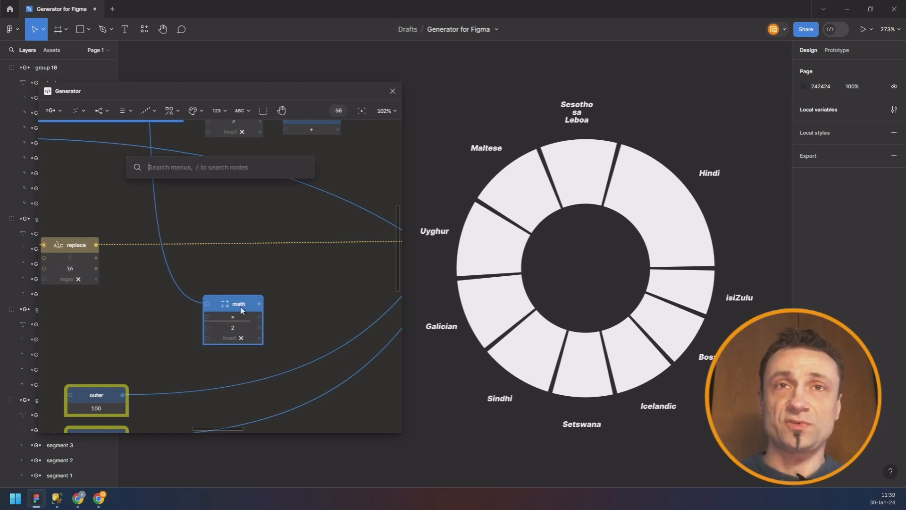
pyautogui.write('math')
pyautogui.press('Return')
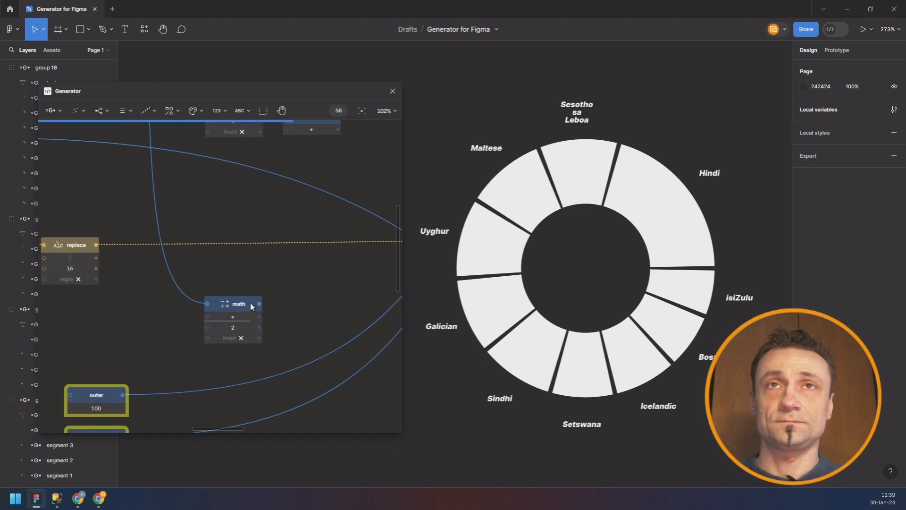
pyautogui.click(318, 317)
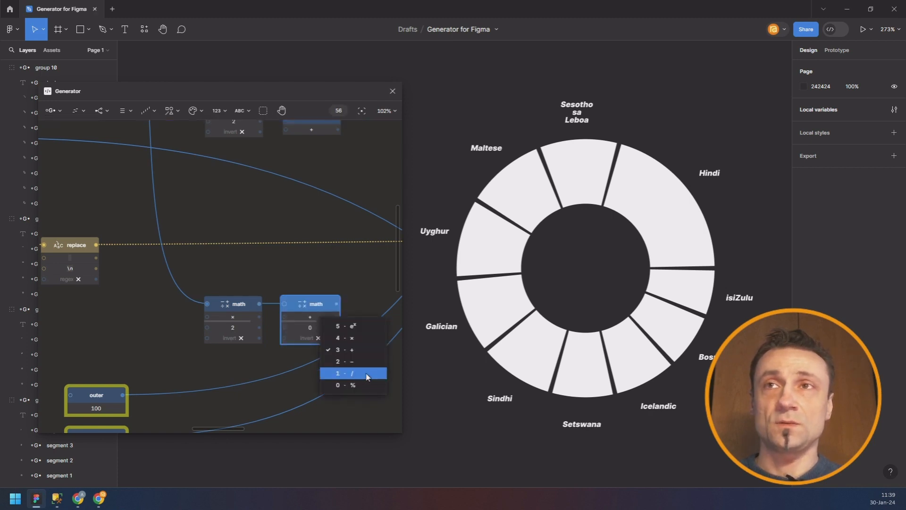
pyautogui.click(366, 374)
pyautogui.click(319, 332)
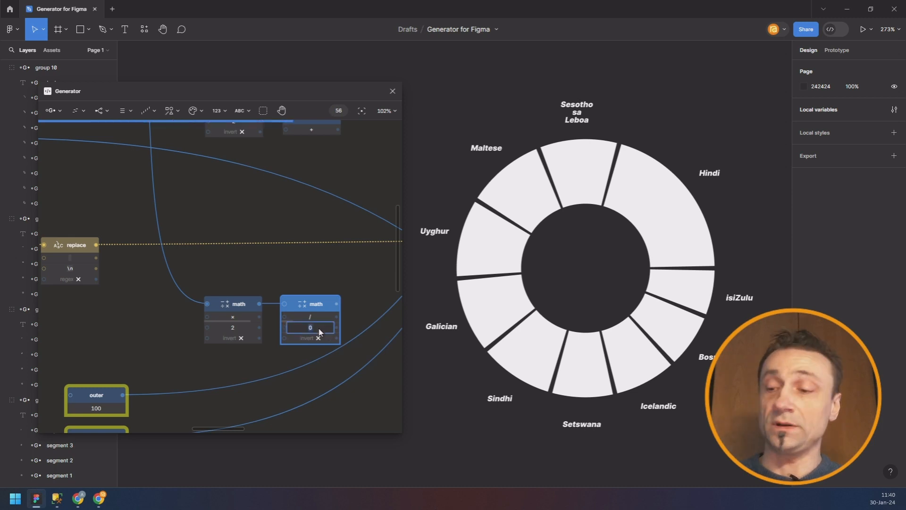
pyautogui.write('1')
pyautogui.press('Return')
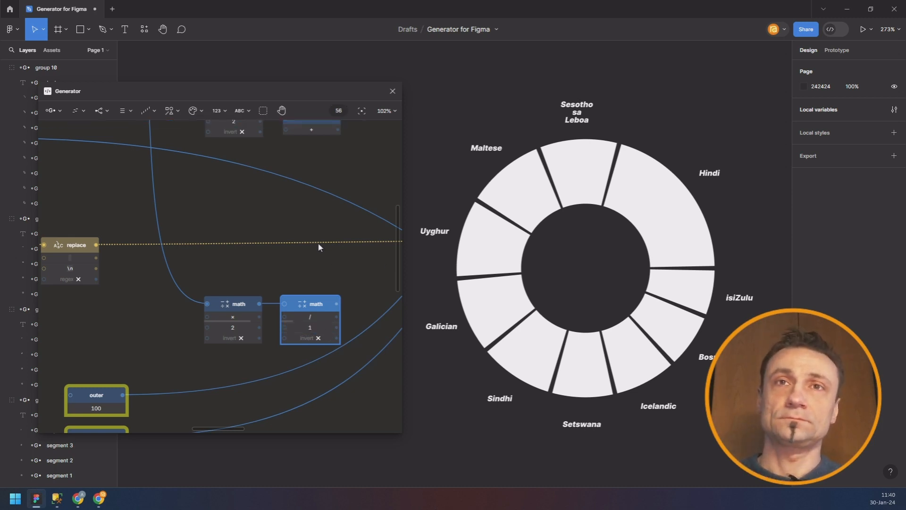
# Add a multi-input math node set to subtraction and connect the outer and inner number nodes to its inputs
pyautogui.scroll(-5, 286, 217)
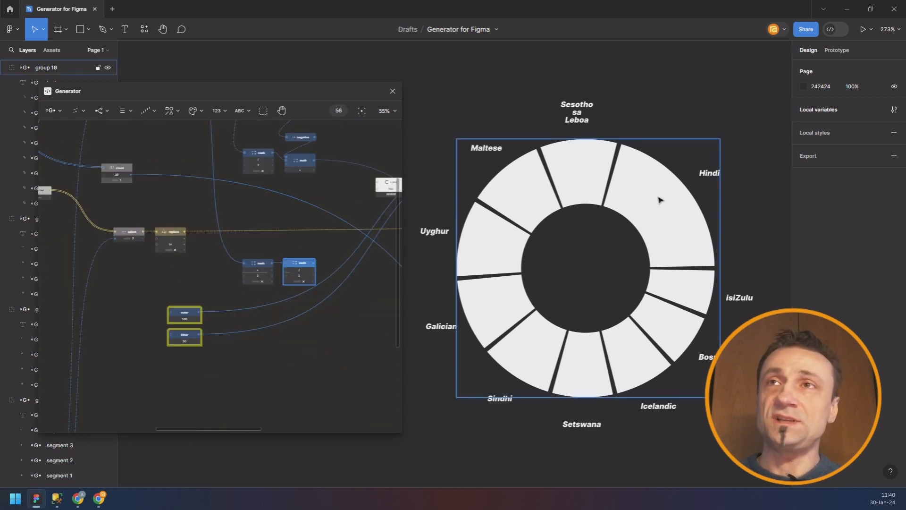
pyautogui.scroll(5, 194, 326)
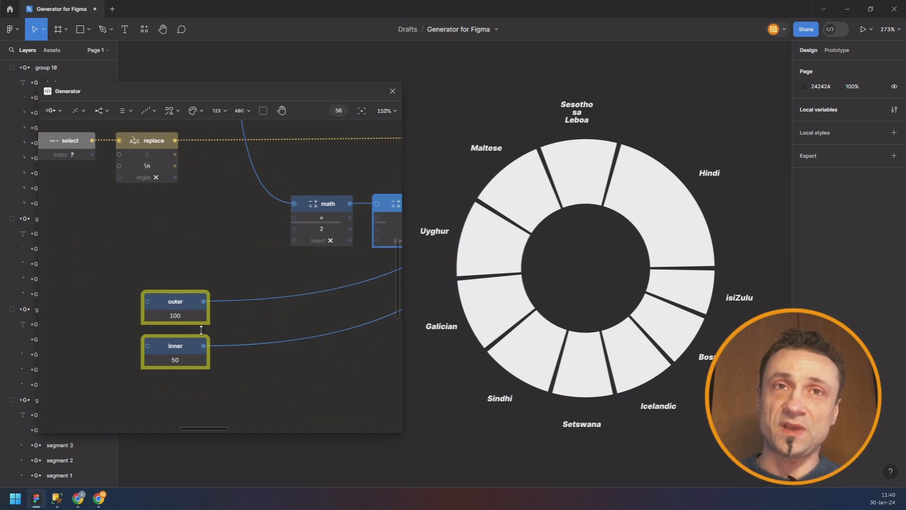
pyautogui.click(217, 111)
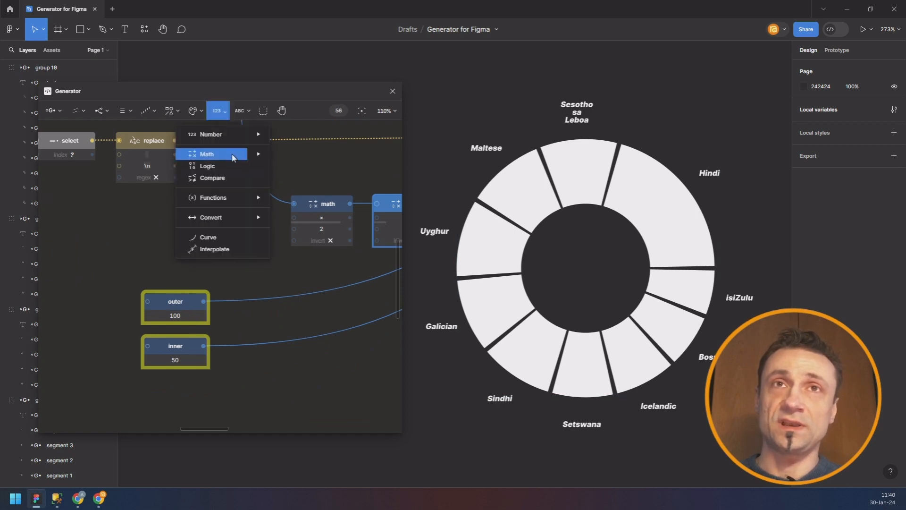
pyautogui.moveTo(236, 151)
pyautogui.click(302, 152)
pyautogui.click(261, 273)
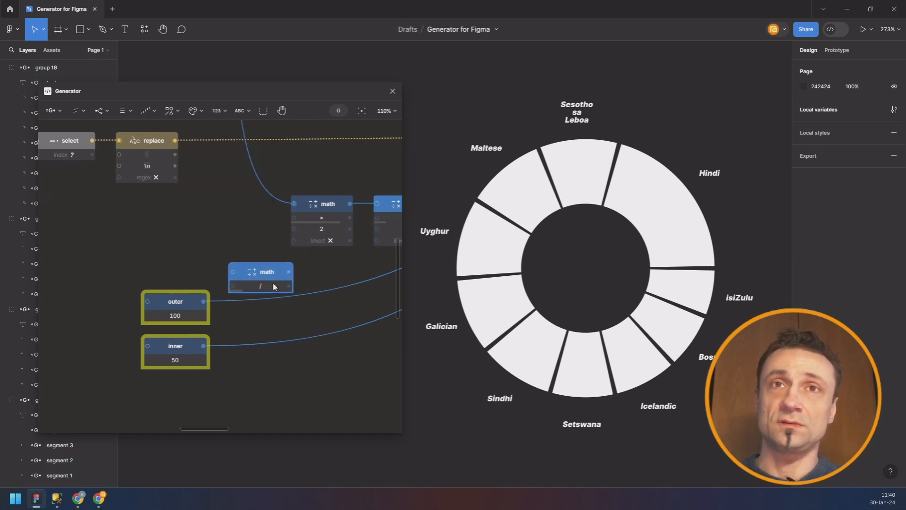
pyautogui.moveTo(275, 278); pyautogui.dragTo(301, 288)
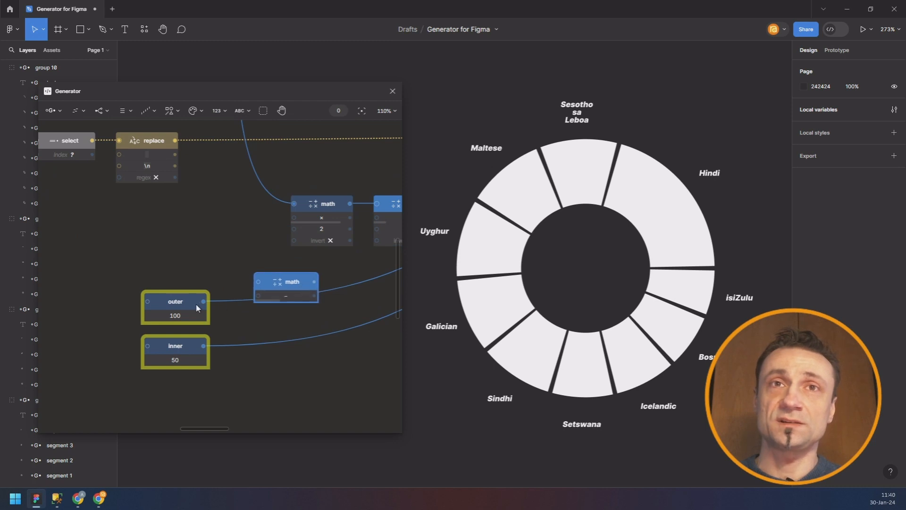
pyautogui.moveTo(203, 301); pyautogui.dragTo(258, 281)
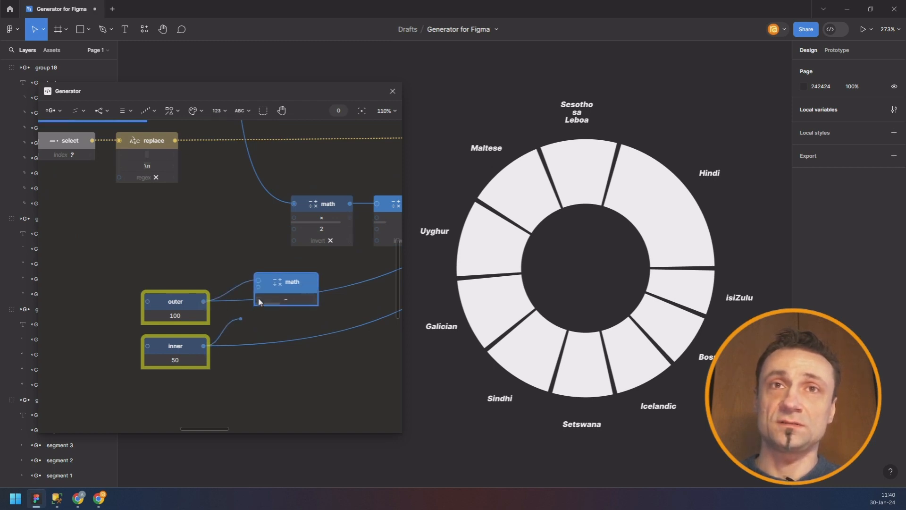
pyautogui.moveTo(258, 298); pyautogui.dragTo(264, 285)
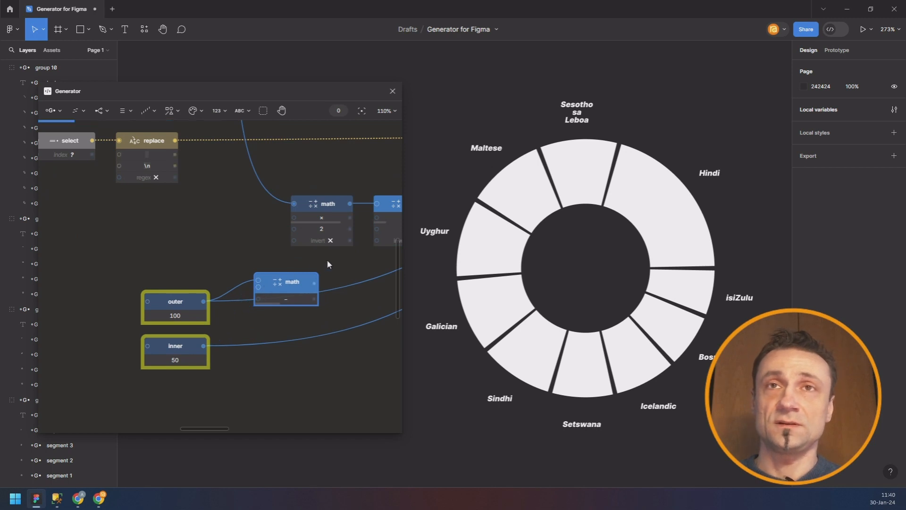
pyautogui.moveTo(329, 257); pyautogui.dragTo(243, 294)
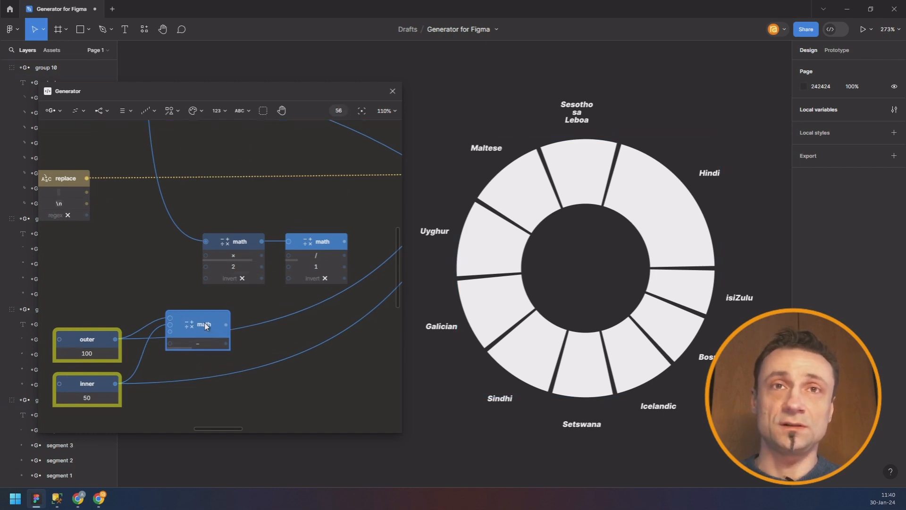
# Place the subtraction node above the multiplication node and append a multi-input math node set to division
pyautogui.moveTo(211, 325); pyautogui.dragTo(254, 186)
pyautogui.hotkey('ctrl', 'f')
pyautogui.write('ma')
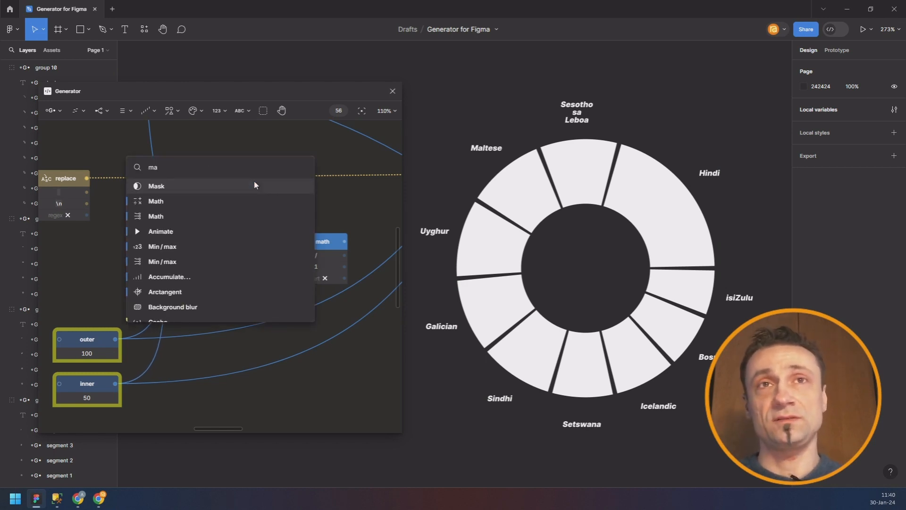
pyautogui.press('Down')
pyautogui.press('Return')
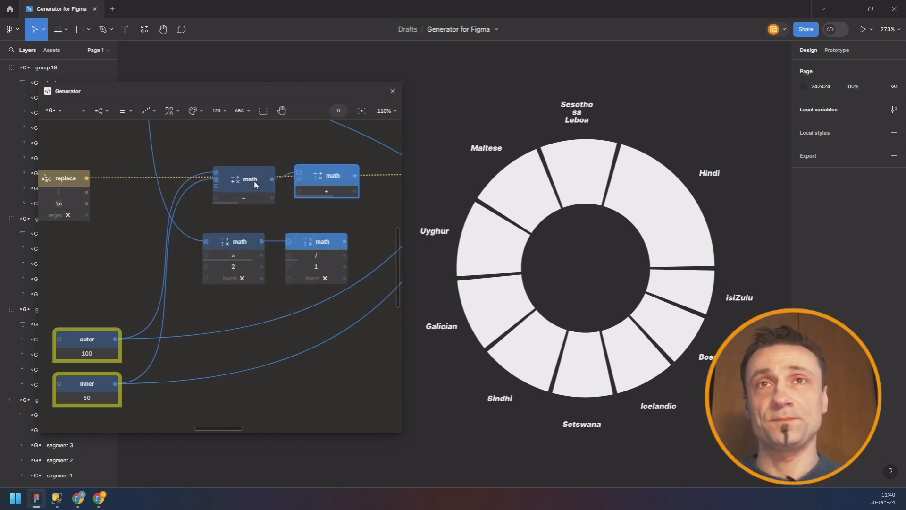
pyautogui.click(325, 195)
pyautogui.click(352, 246)
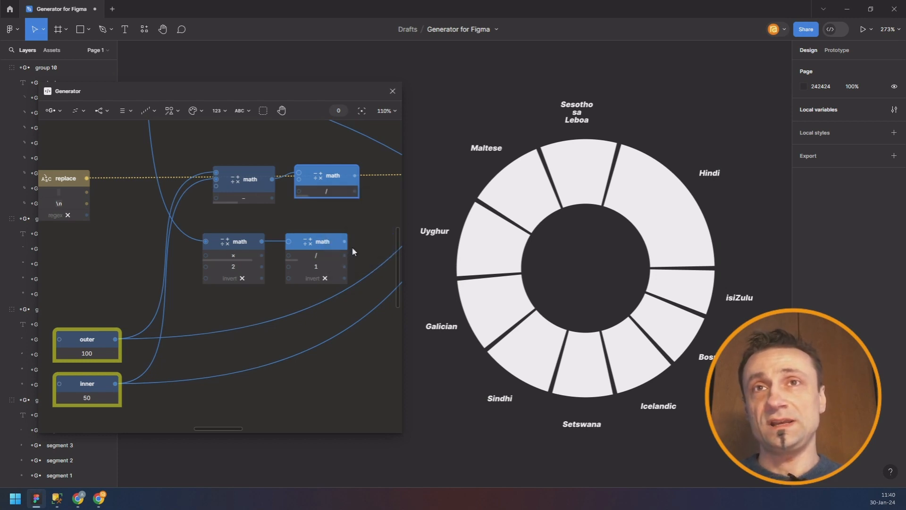
# Shift the new division node aside and connect the divide-by-1 node's output to its second input
pyautogui.moveTo(332, 174); pyautogui.dragTo(384, 182)
pyautogui.moveTo(264, 214); pyautogui.dragTo(260, 213)
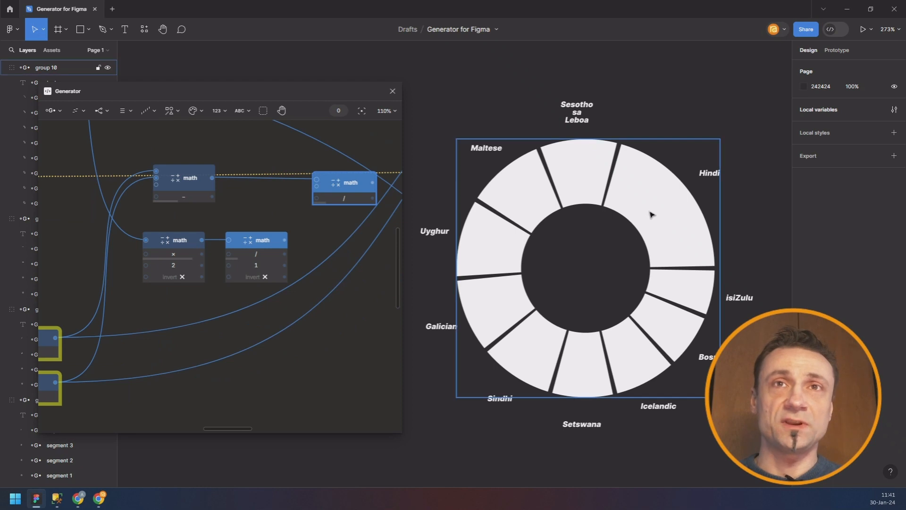
pyautogui.moveTo(299, 222); pyautogui.dragTo(322, 188)
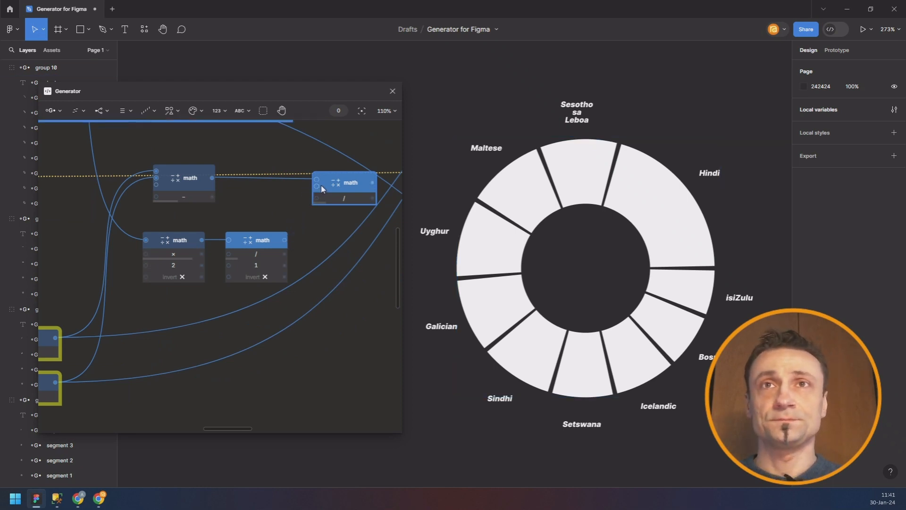
pyautogui.moveTo(359, 171); pyautogui.dragTo(208, 258)
# Add a multi-input math node set to subtraction next to the segment node in the highlighted frame
pyautogui.moveTo(270, 226); pyautogui.dragTo(145, 259)
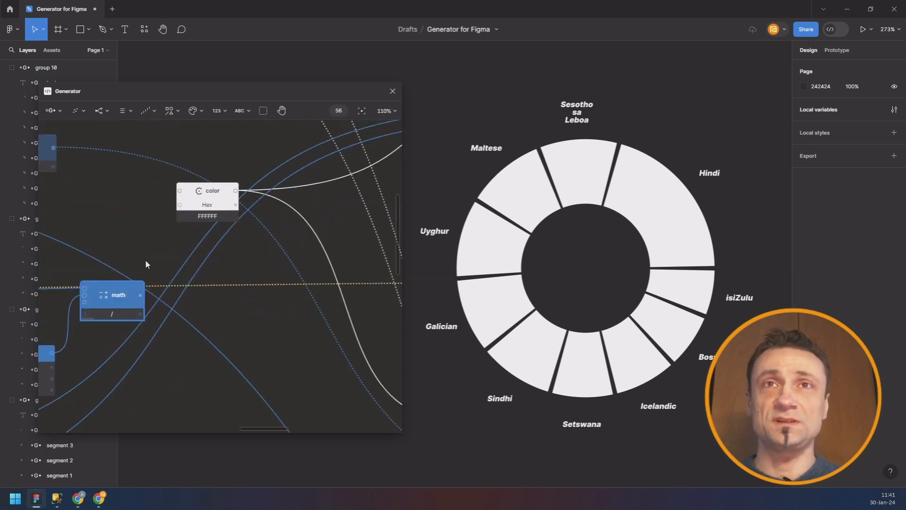
pyautogui.scroll(-5, 151, 256)
pyautogui.moveTo(158, 221); pyautogui.dragTo(157, 220)
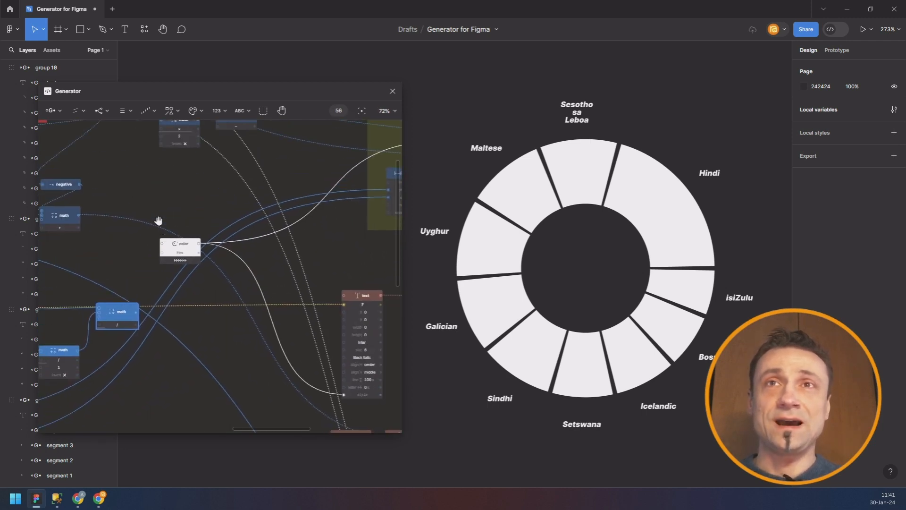
pyautogui.moveTo(182, 189); pyautogui.dragTo(91, 255)
pyautogui.moveTo(168, 317); pyautogui.dragTo(267, 277)
pyautogui.moveTo(255, 240); pyautogui.dragTo(128, 314)
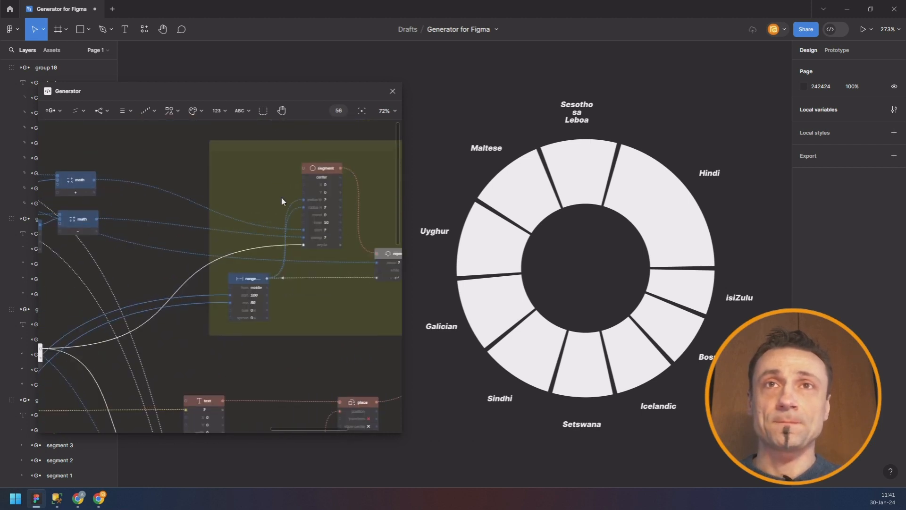
pyautogui.scroll(5, 283, 202)
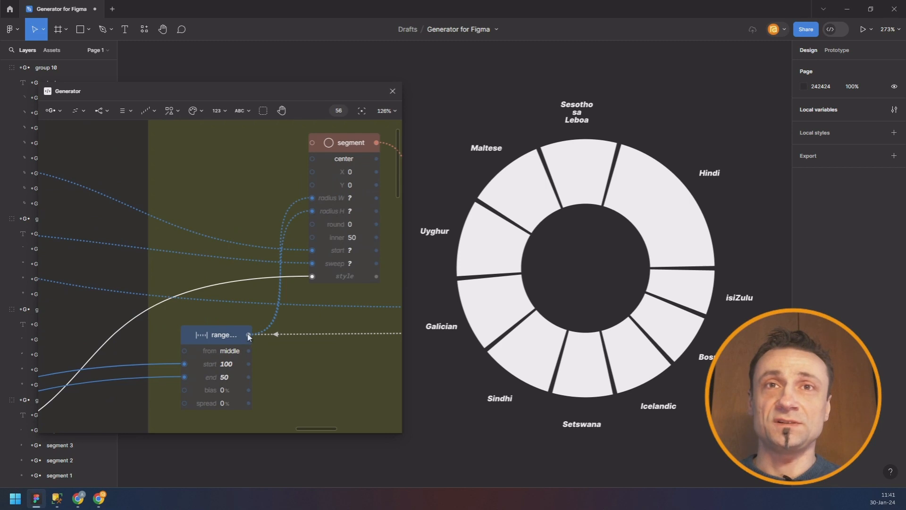
pyautogui.click(222, 109)
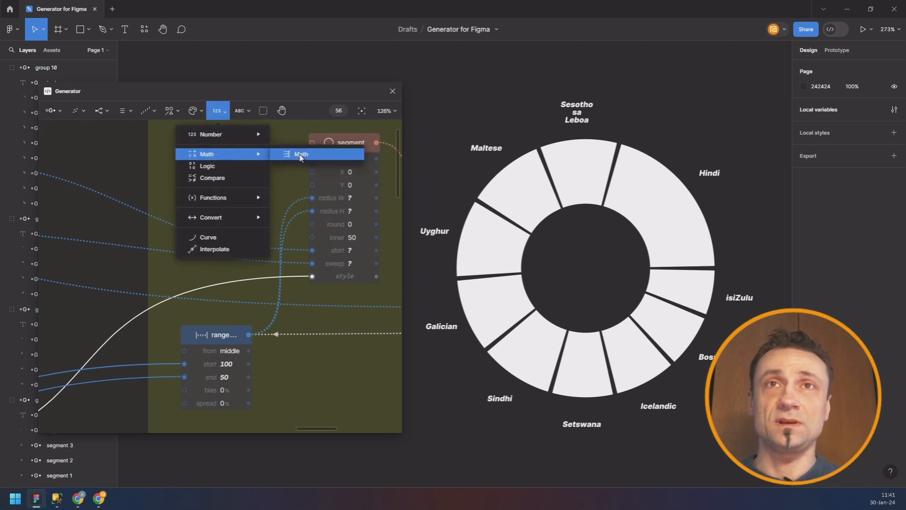
pyautogui.click(252, 155)
pyautogui.click(232, 208)
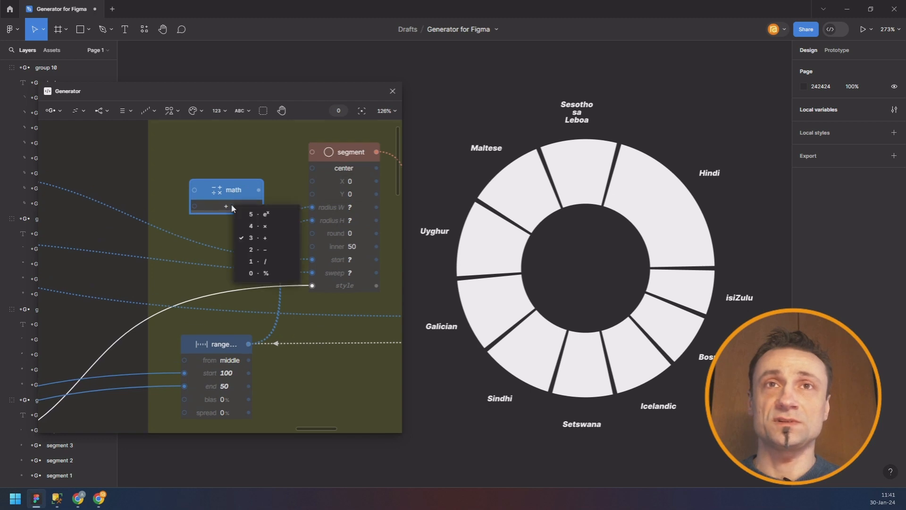
pyautogui.click(293, 249)
# Wire the range and division nodes into the new subtraction node, and feed its output to the segment's inner input
pyautogui.moveTo(248, 346); pyautogui.dragTo(219, 188)
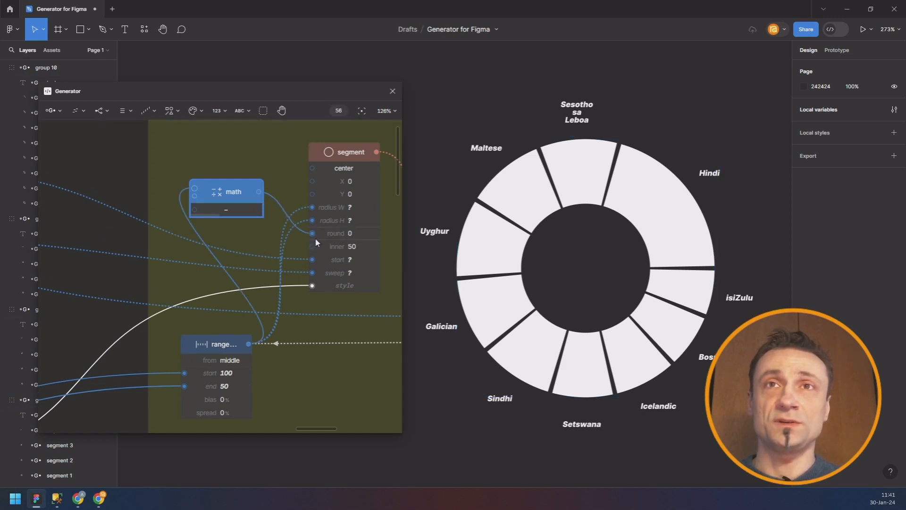
pyautogui.moveTo(319, 238); pyautogui.dragTo(269, 203)
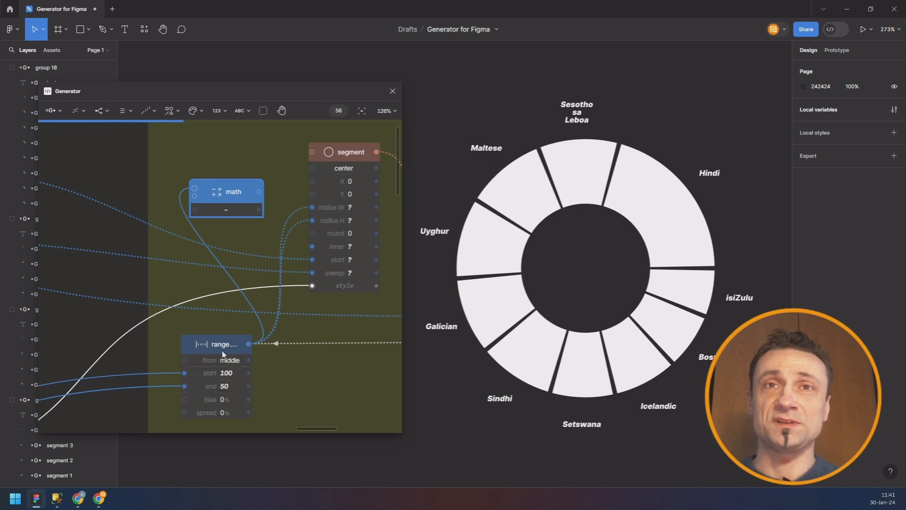
pyautogui.scroll(-5, 212, 279)
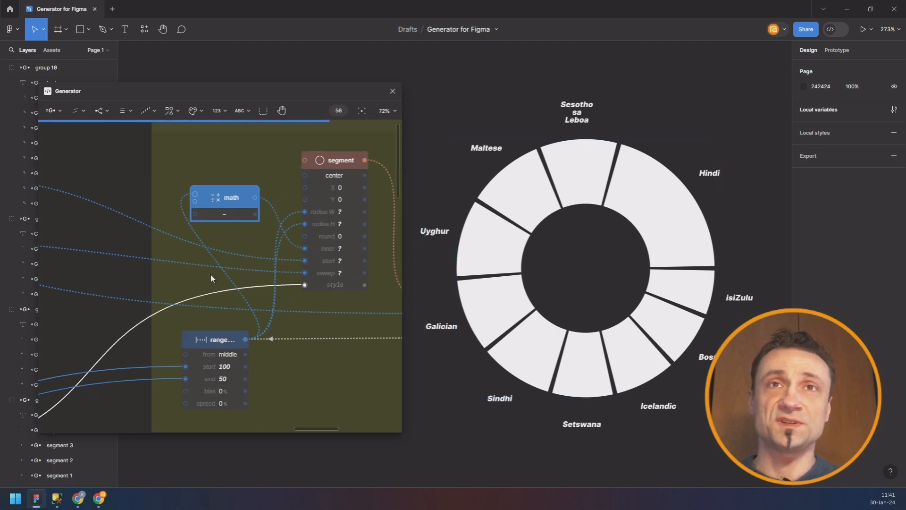
pyautogui.hscroll(-5, 145, 282)
pyautogui.scroll(-2, 146, 282)
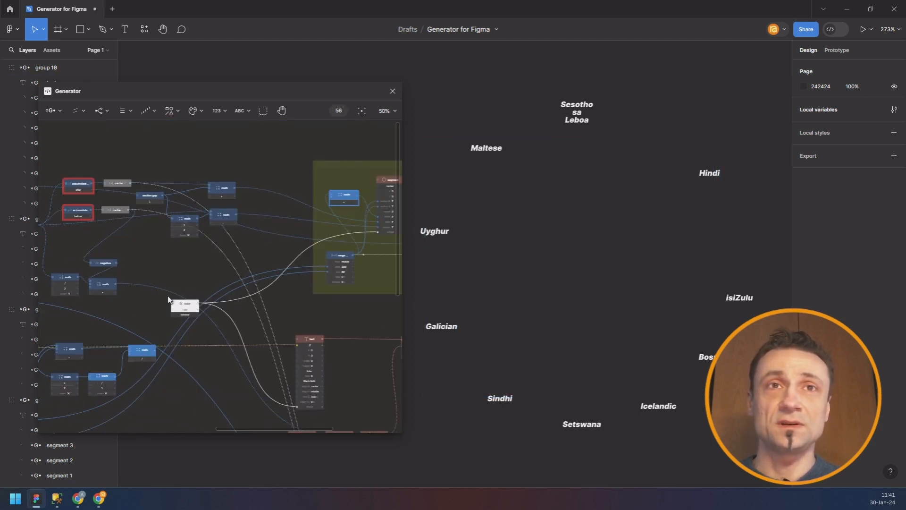
pyautogui.moveTo(155, 352); pyautogui.dragTo(342, 201)
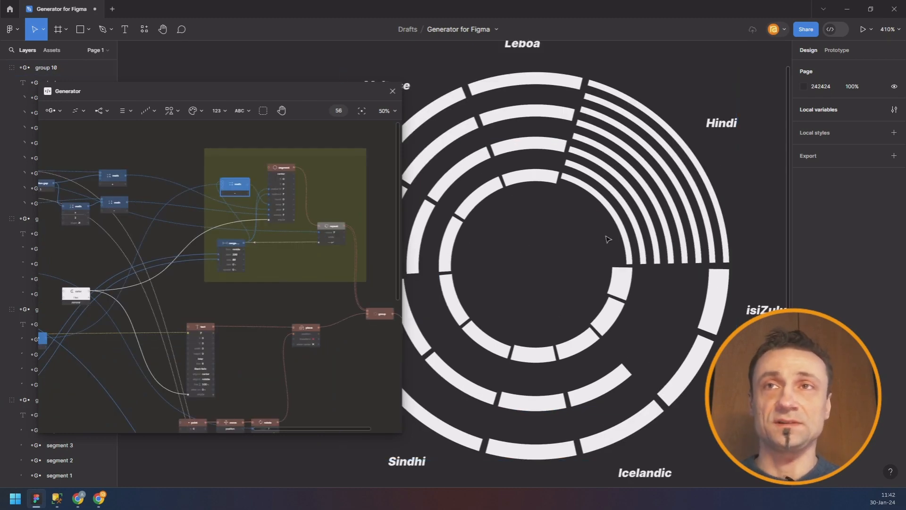
# Add a multi-input addition math node near the outer and inner radius calculation nodes
pyautogui.scroll(-3, 519, 248)
pyautogui.scroll(4, 582, 243)
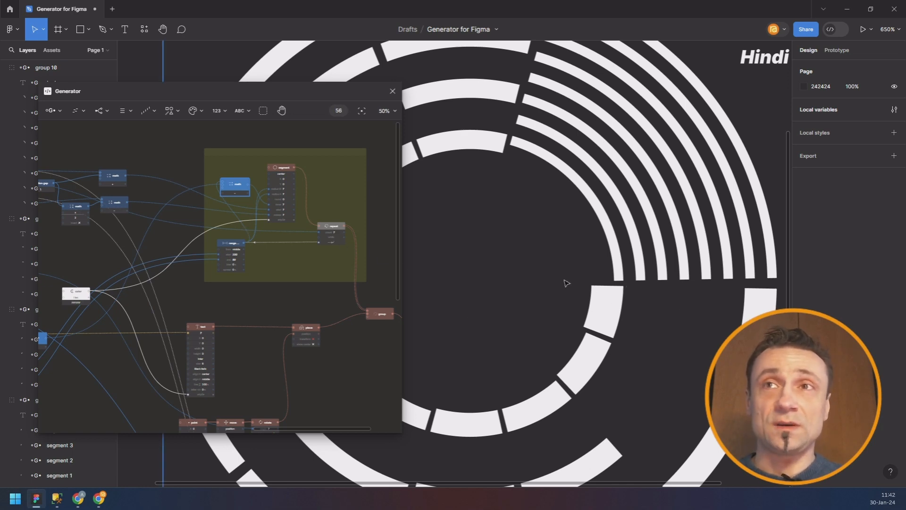
pyautogui.moveTo(78, 353); pyautogui.dragTo(362, 239)
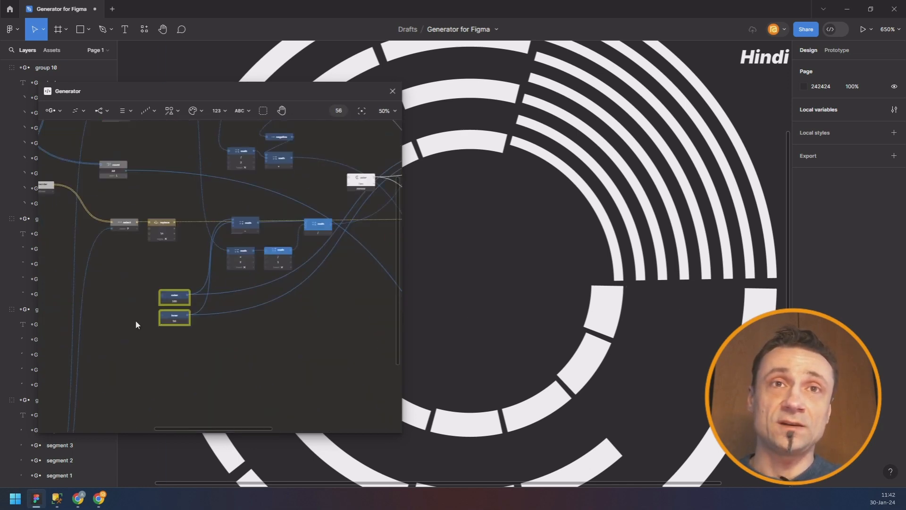
pyautogui.scroll(5, 195, 314)
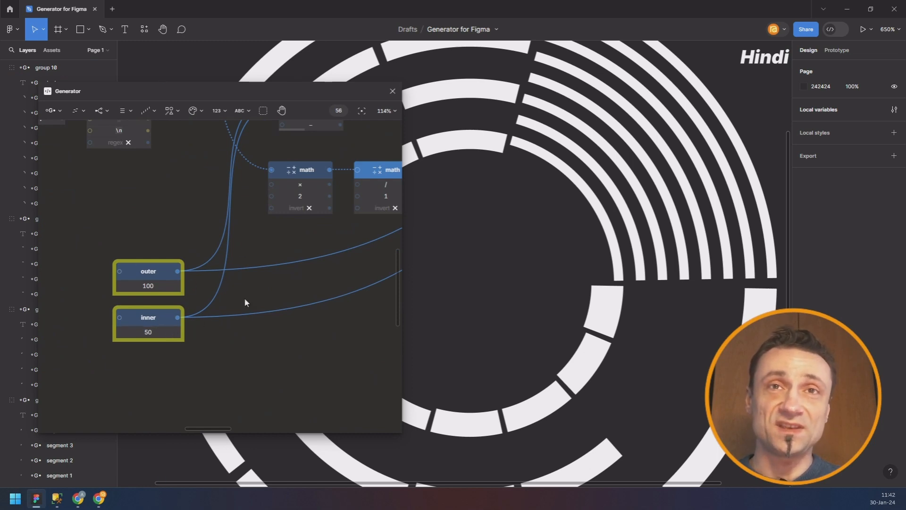
pyautogui.moveTo(252, 273); pyautogui.dragTo(97, 326)
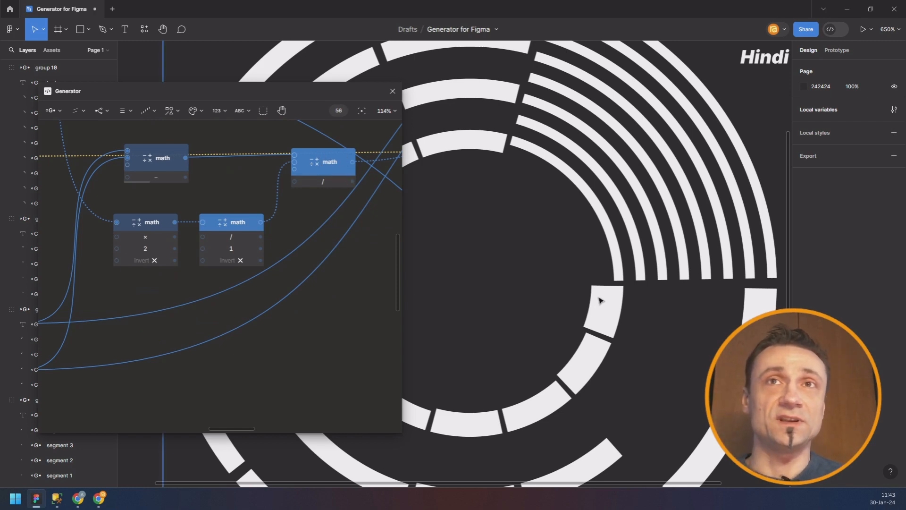
pyautogui.scroll(-3, 178, 285)
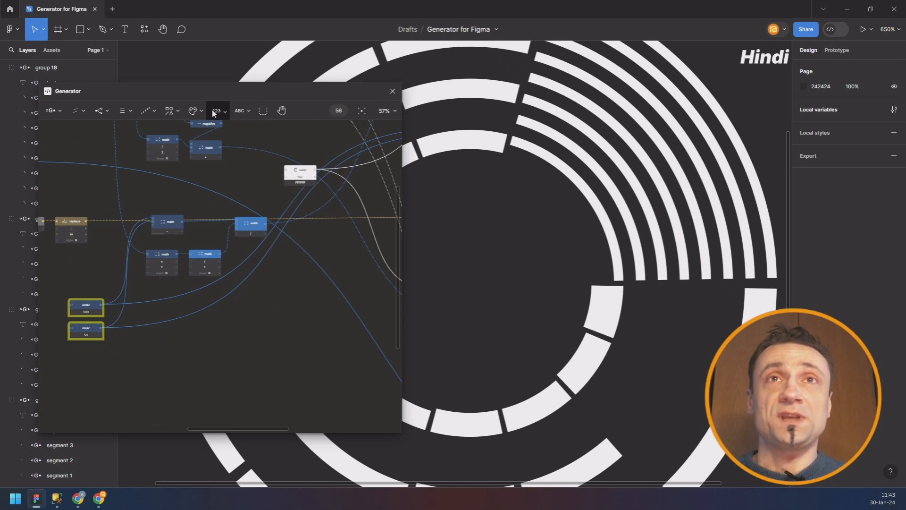
pyautogui.click(218, 111)
pyautogui.moveTo(220, 154)
pyautogui.click(311, 161)
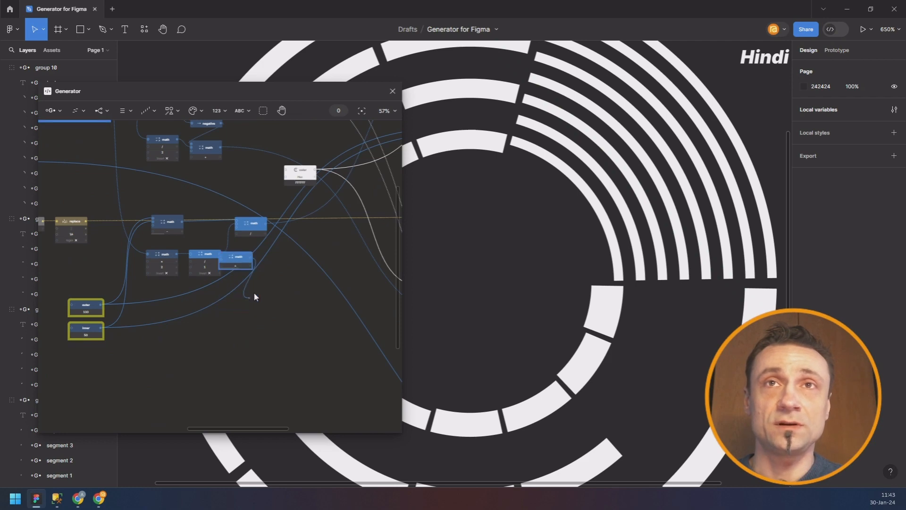
# Feed the inner radius and the division result into the addition node, routing its output to the range's end input
pyautogui.moveTo(254, 291); pyautogui.dragTo(359, 205)
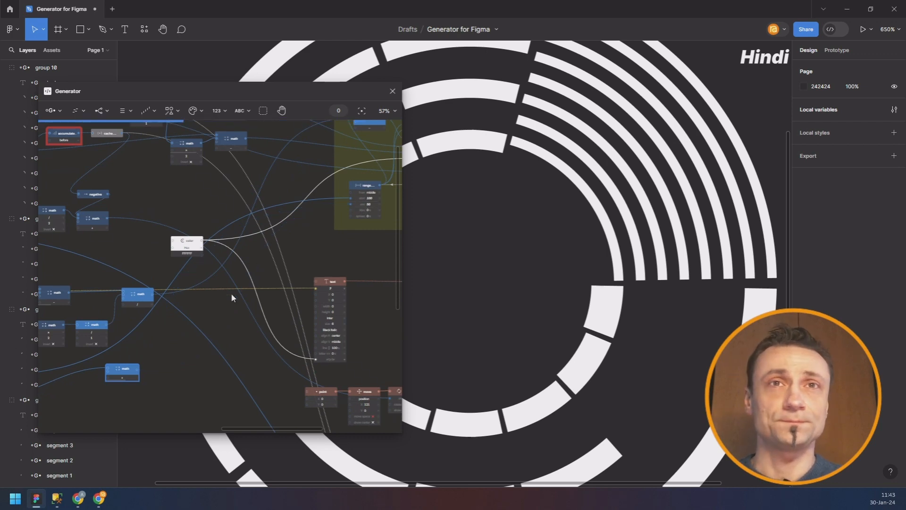
pyautogui.scroll(-2, 203, 310)
pyautogui.moveTo(132, 377); pyautogui.dragTo(333, 209)
pyautogui.scroll(3, 311, 211)
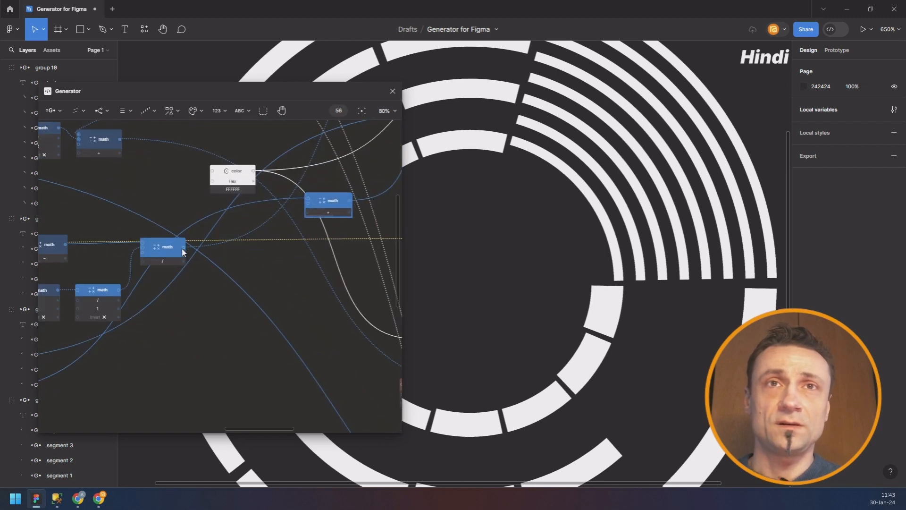
pyautogui.moveTo(251, 220); pyautogui.dragTo(312, 210)
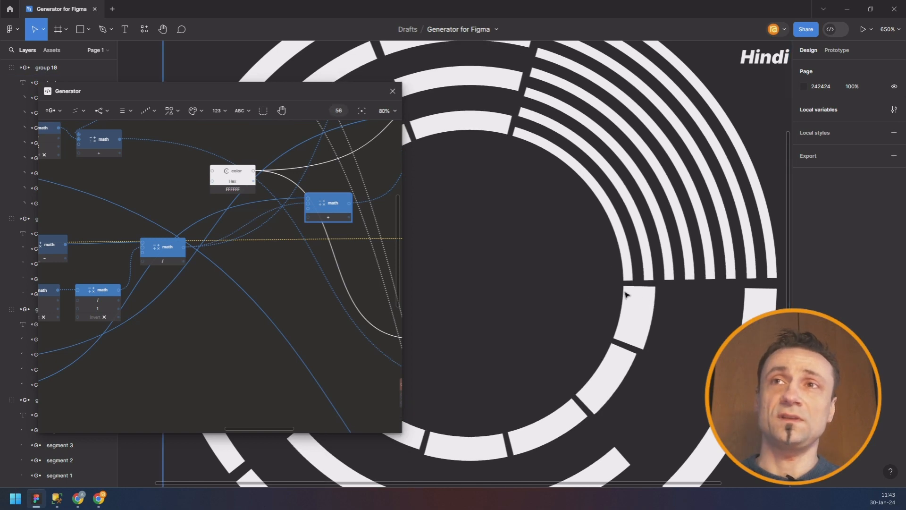
# Set the inner radius number node to 30
pyautogui.scroll(-5, 220, 297)
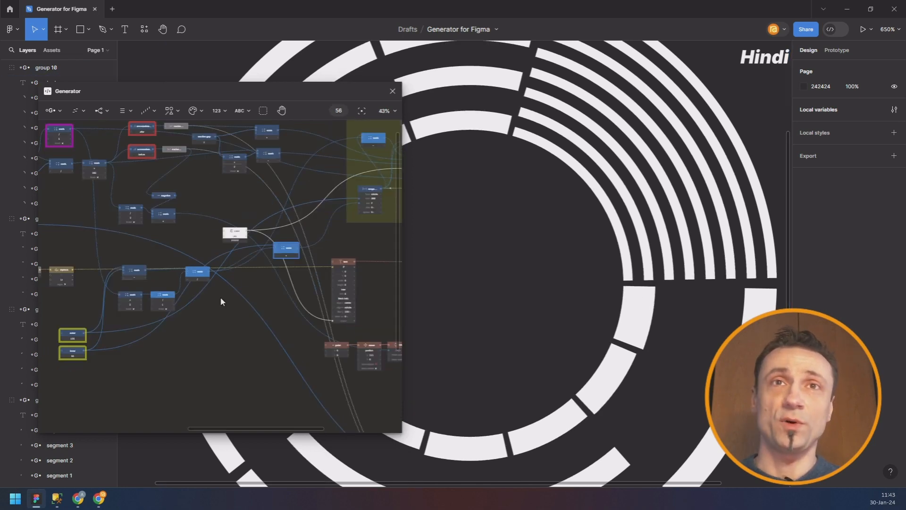
pyautogui.scroll(2, 140, 296)
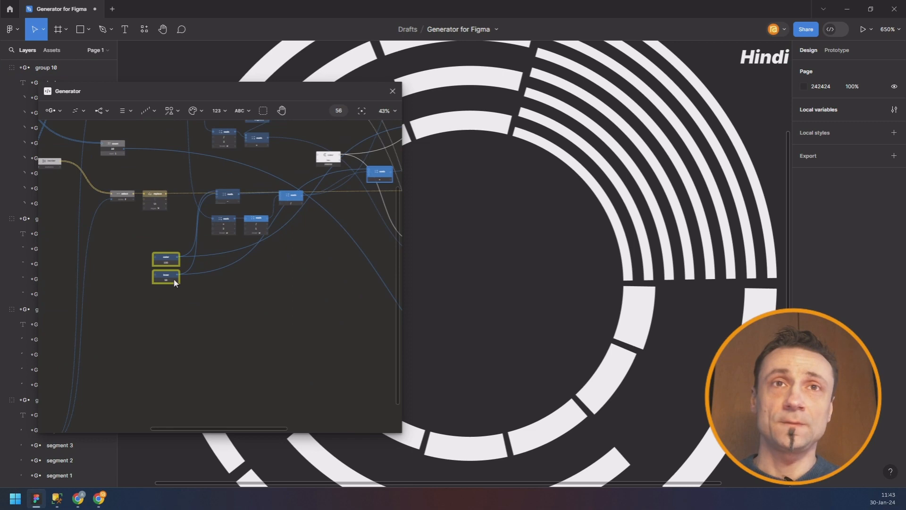
pyautogui.scroll(4, 174, 282)
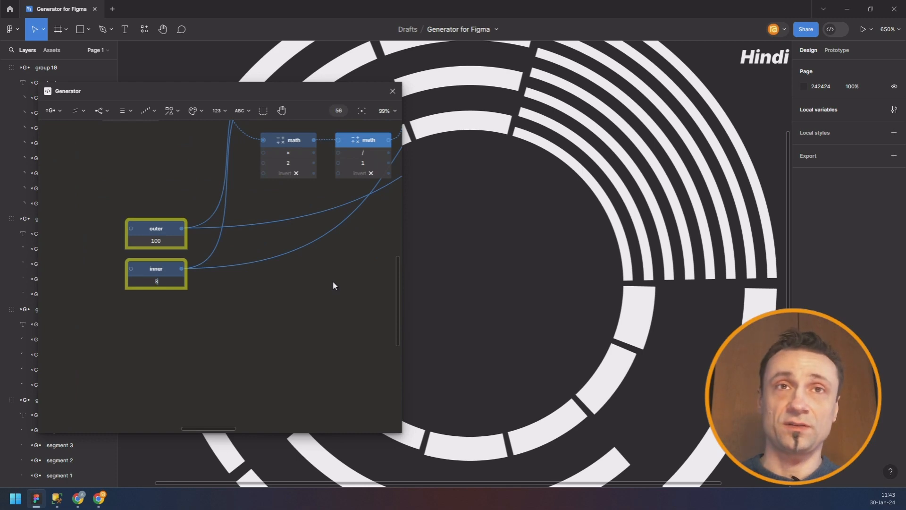
pyautogui.write('0')
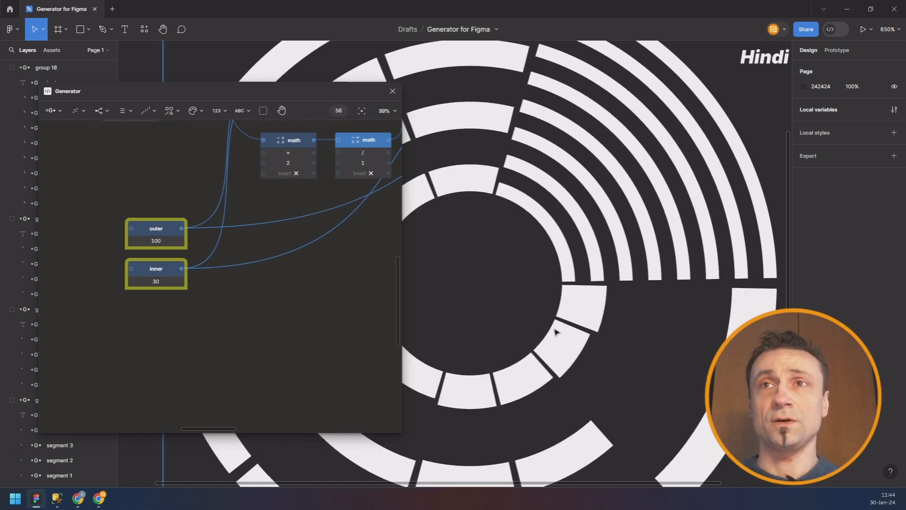
pyautogui.scroll(-5, 551, 315)
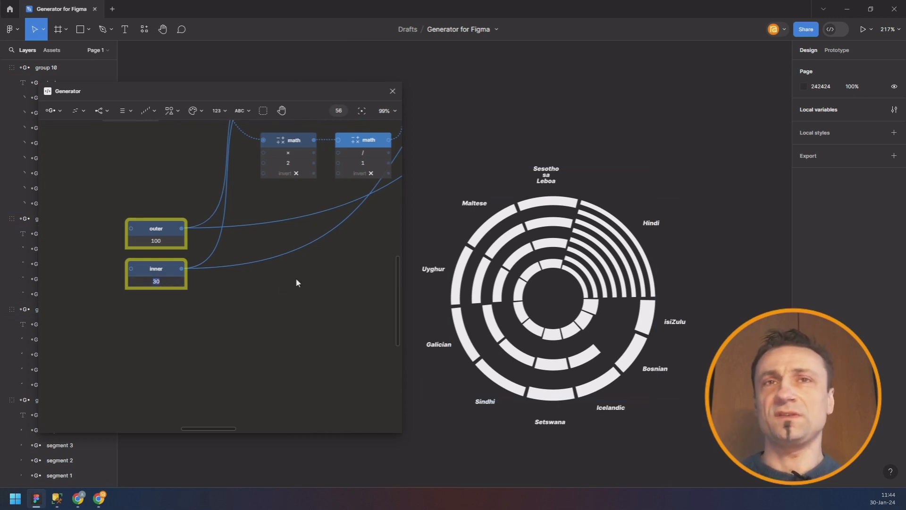
pyautogui.click(255, 296)
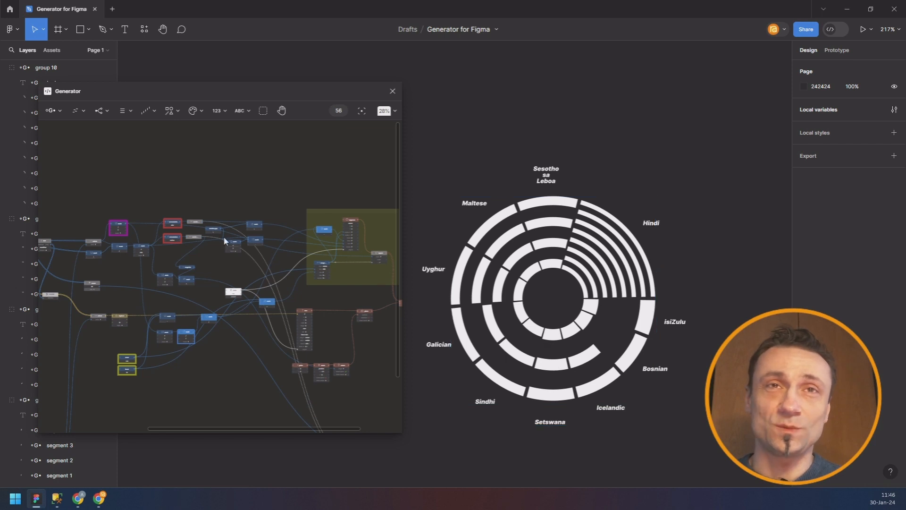
# Insert a Round node with 0 decimals after the purple-framed divide-by-5 math node
pyautogui.scroll(10, 111, 234)
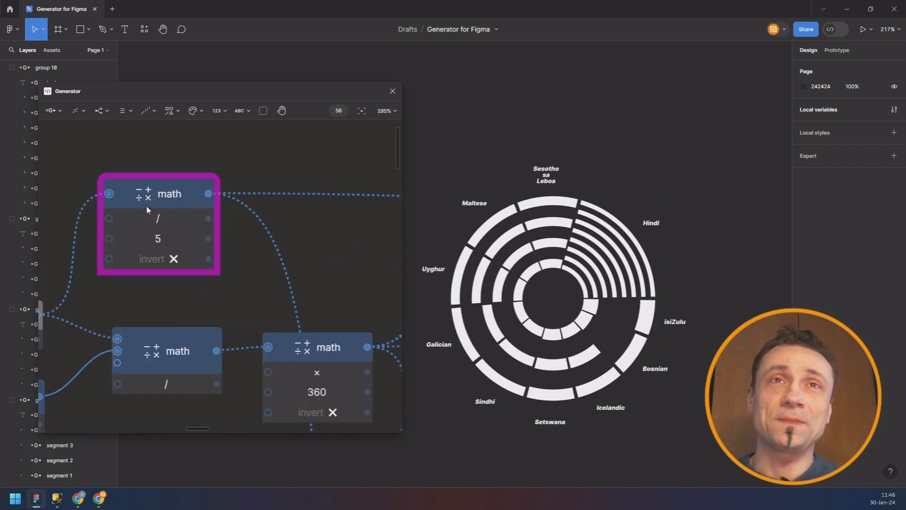
pyautogui.hotkey('ctrl', 'f')
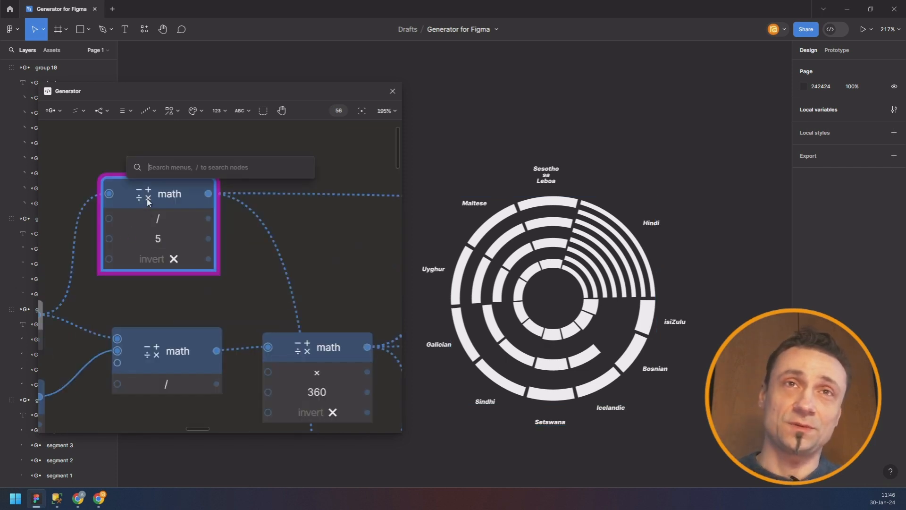
pyautogui.write('rou')
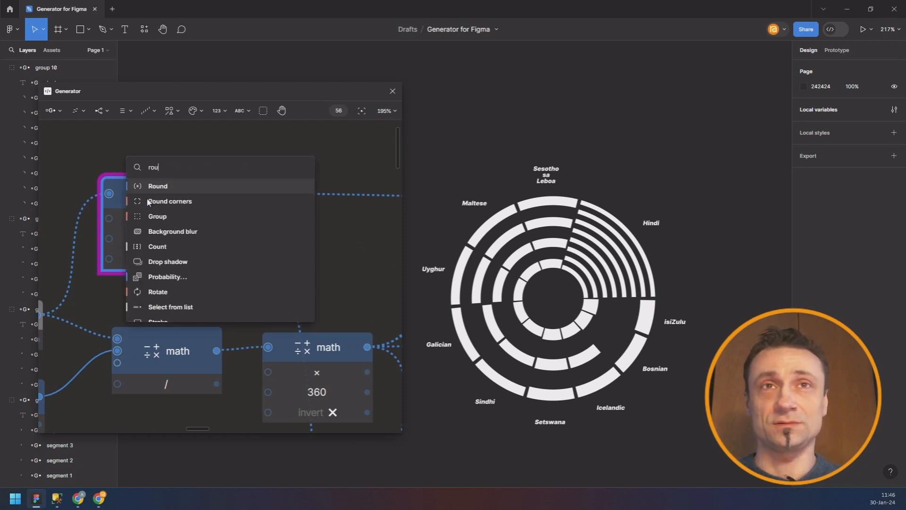
pyautogui.press('Escape')
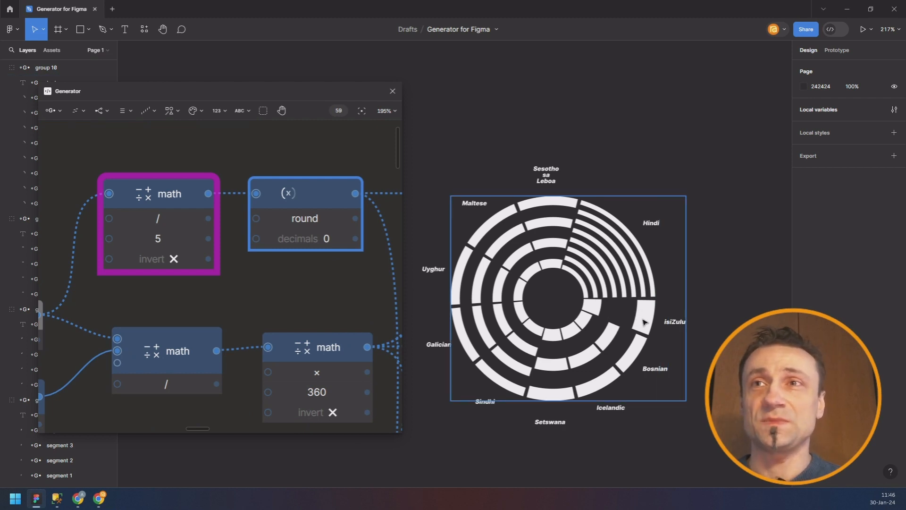
# Change the operation of the math node following the ×2 node to subtraction, so that it subtracts 1
pyautogui.scroll(-5, 281, 286)
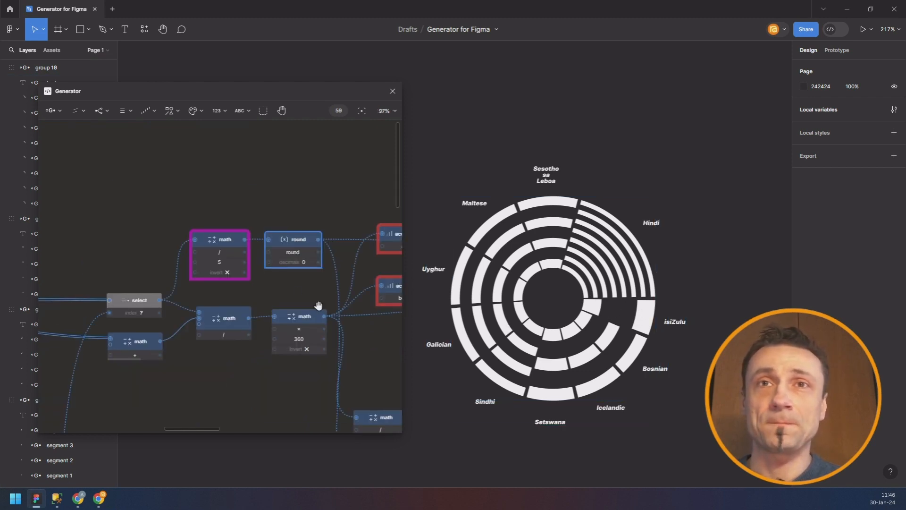
pyautogui.scroll(-5, 320, 303)
pyautogui.hscroll(3, 319, 304)
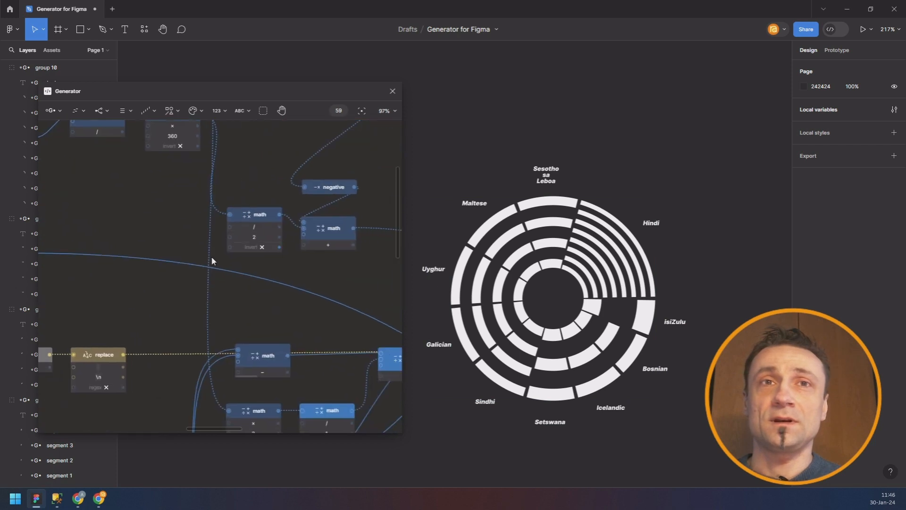
pyautogui.scroll(-3, 243, 279)
pyautogui.scroll(-3, 283, 264)
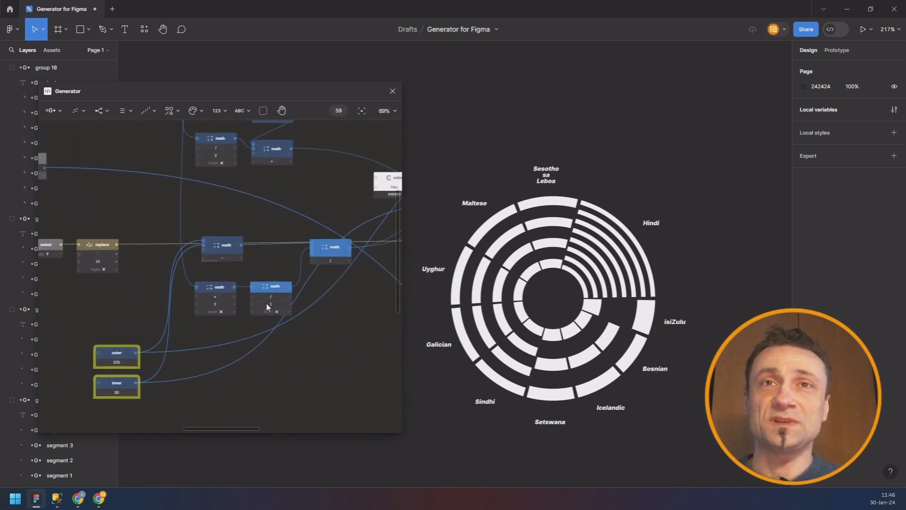
pyautogui.scroll(3, 267, 307)
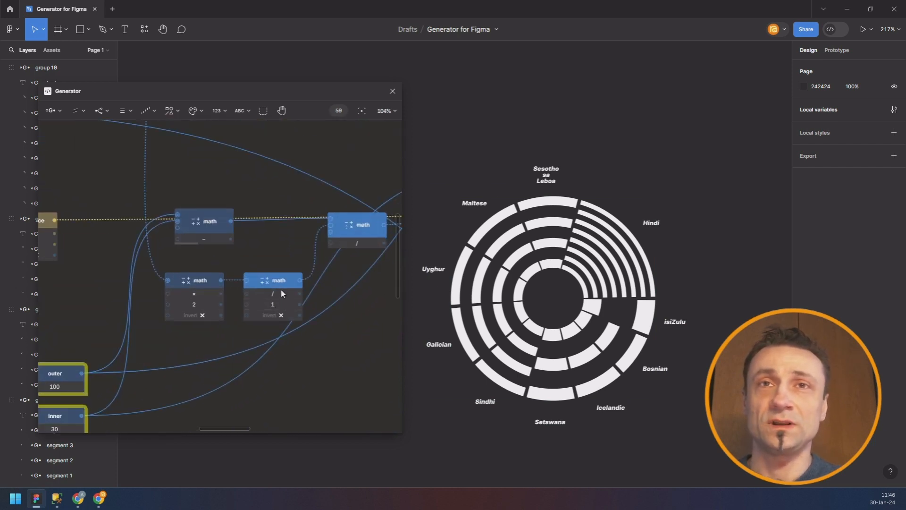
pyautogui.click(282, 294)
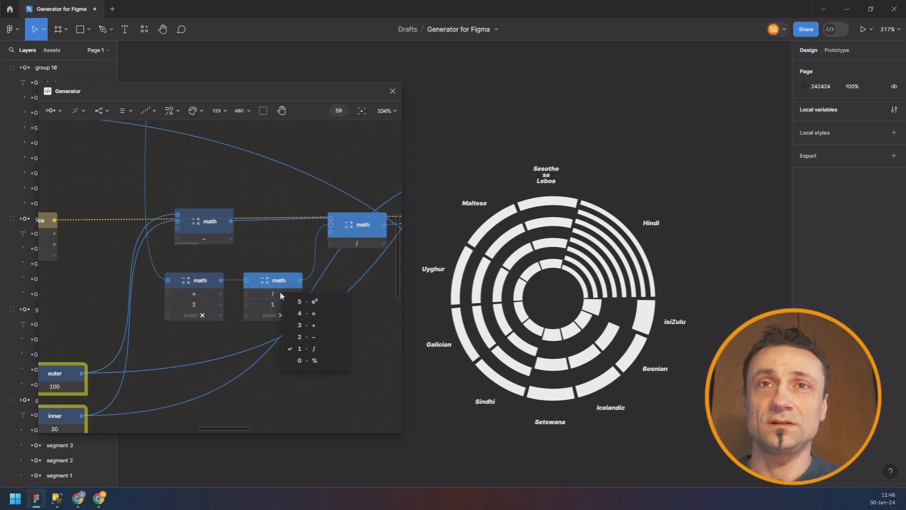
pyautogui.click(306, 338)
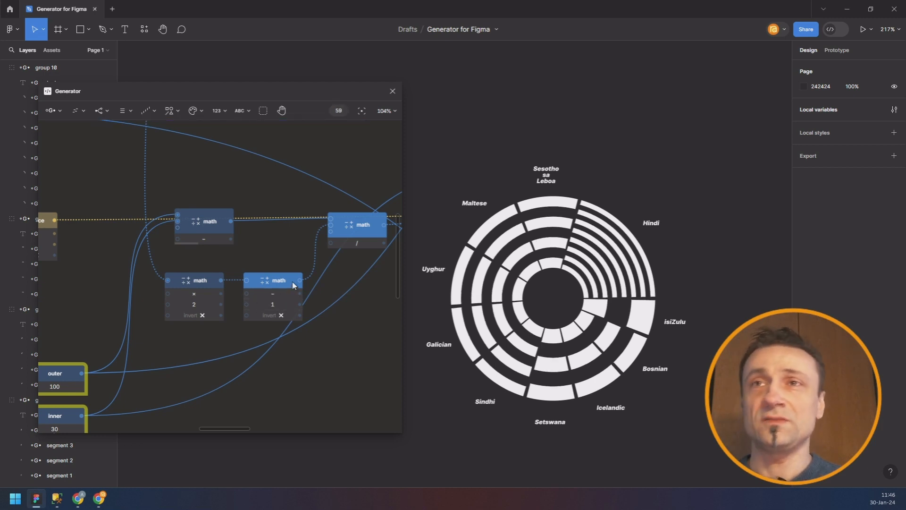
# Disable the purple-framed divide-by-5 math node and the Round node after it
pyautogui.scroll(-6, 211, 171)
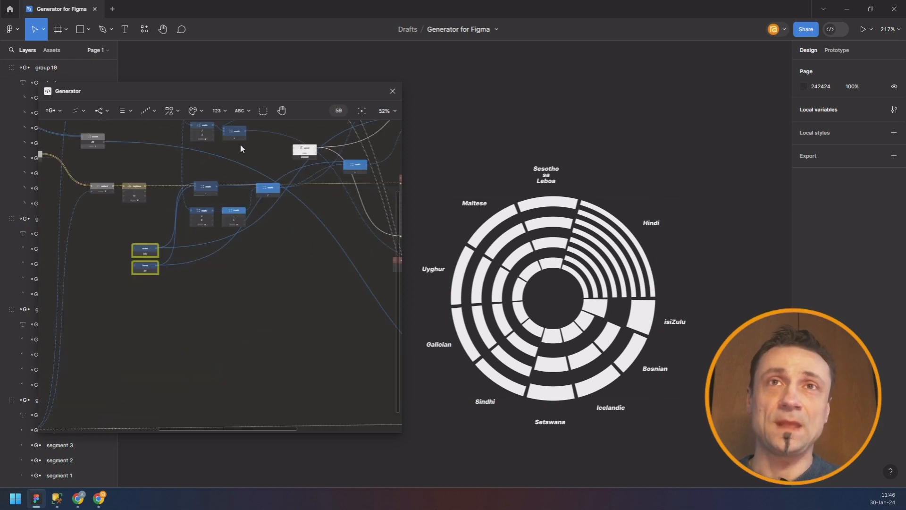
pyautogui.moveTo(240, 144); pyautogui.dragTo(247, 338)
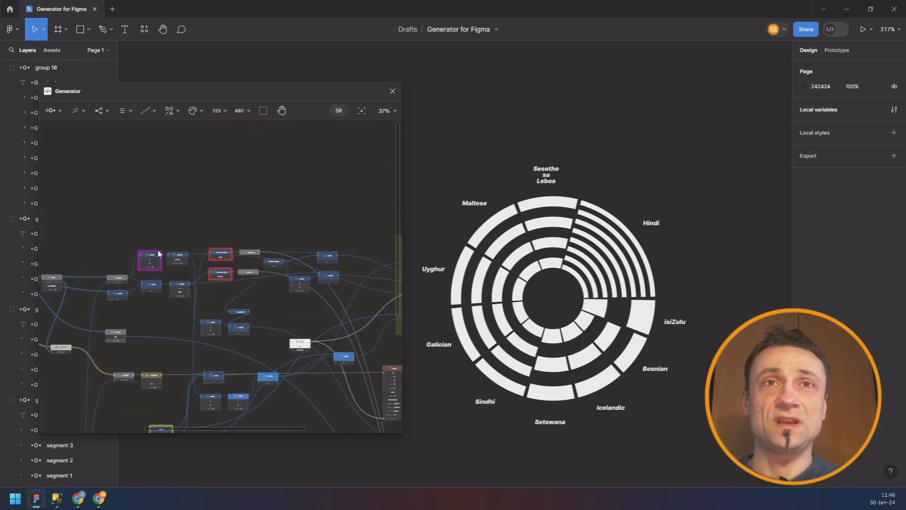
pyautogui.moveTo(145, 243); pyautogui.dragTo(187, 267)
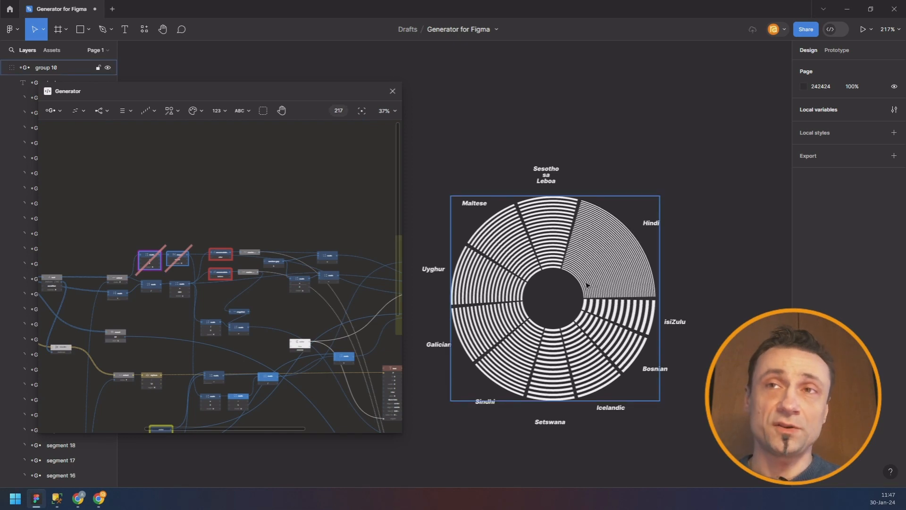
# Look through the node graph and use the node search to locate the section gap node
pyautogui.moveTo(191, 283); pyautogui.dragTo(60, 258)
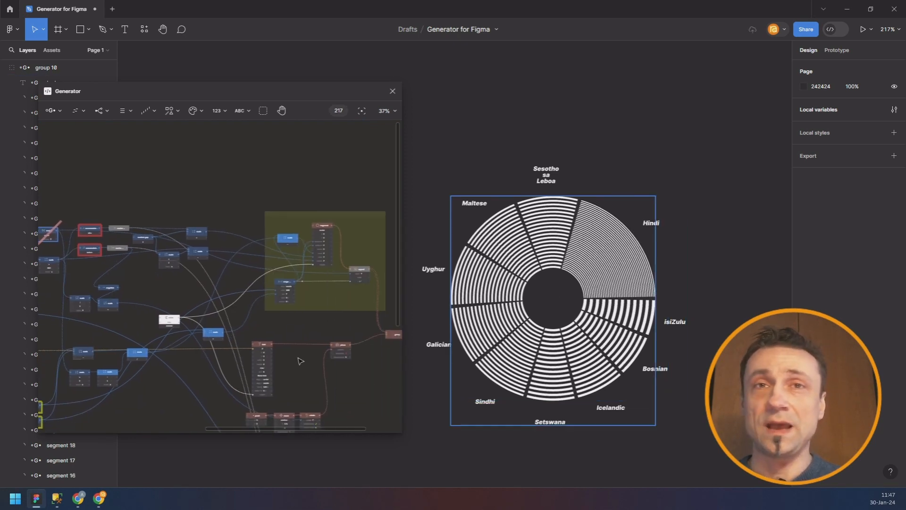
pyautogui.scroll(-3, 207, 314)
pyautogui.scroll(2, 203, 302)
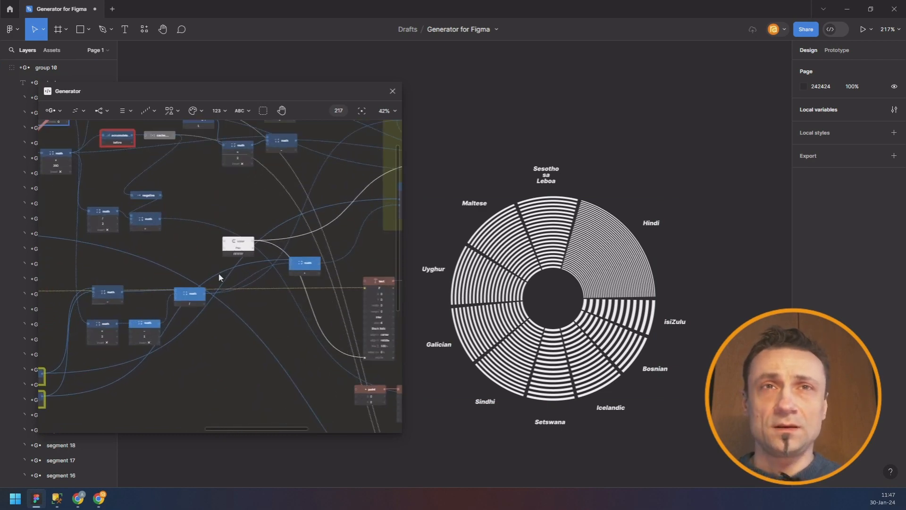
pyautogui.moveTo(213, 268); pyautogui.dragTo(43, 360)
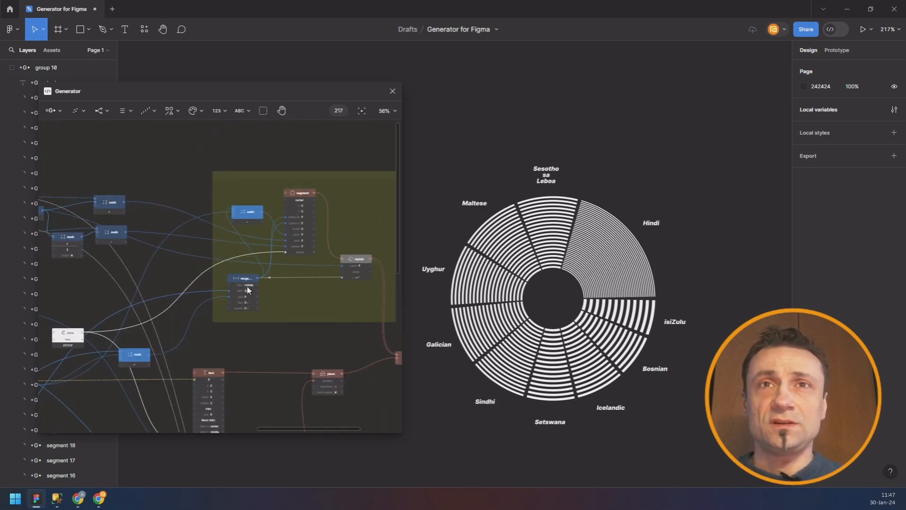
pyautogui.moveTo(155, 260); pyautogui.dragTo(56, 197)
pyautogui.moveTo(243, 319); pyautogui.dragTo(267, 248)
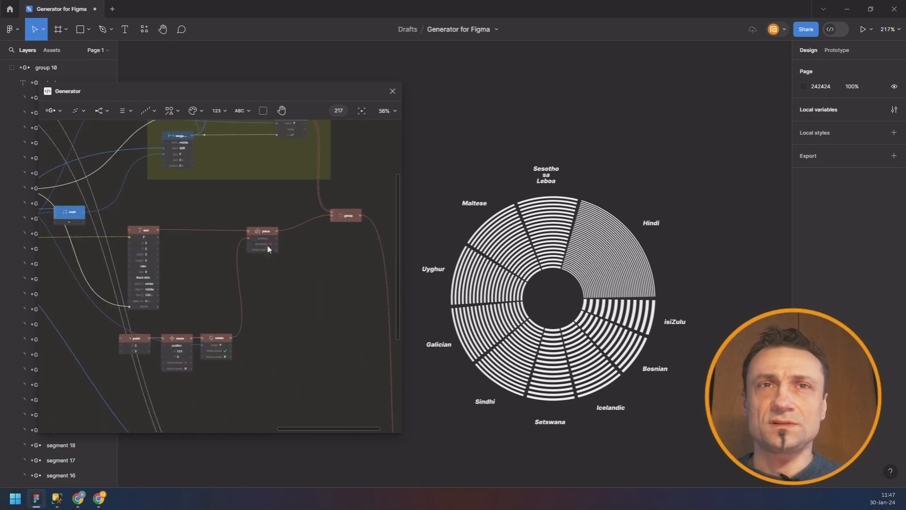
pyautogui.moveTo(161, 297); pyautogui.dragTo(334, 320)
pyautogui.moveTo(157, 261); pyautogui.dragTo(340, 279)
pyautogui.moveTo(181, 245); pyautogui.dragTo(236, 381)
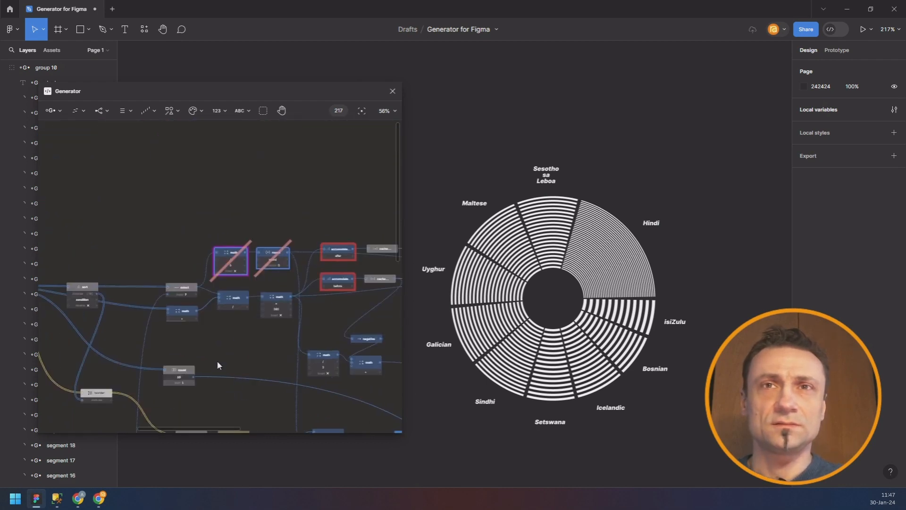
pyautogui.moveTo(324, 370); pyautogui.dragTo(175, 309)
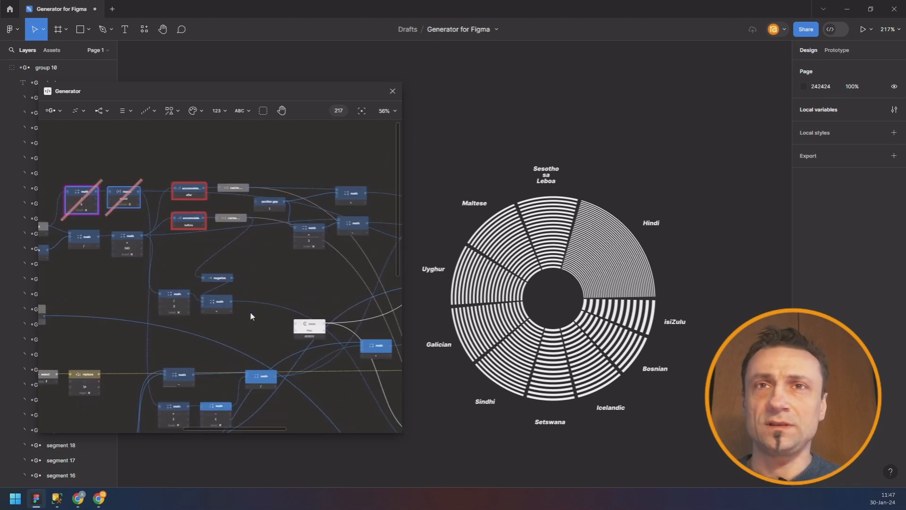
pyautogui.press('space')
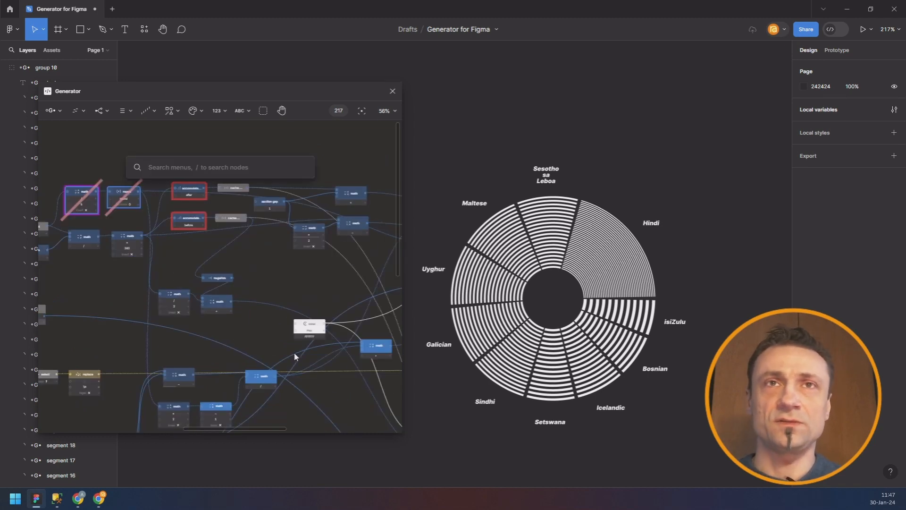
pyautogui.write('/')
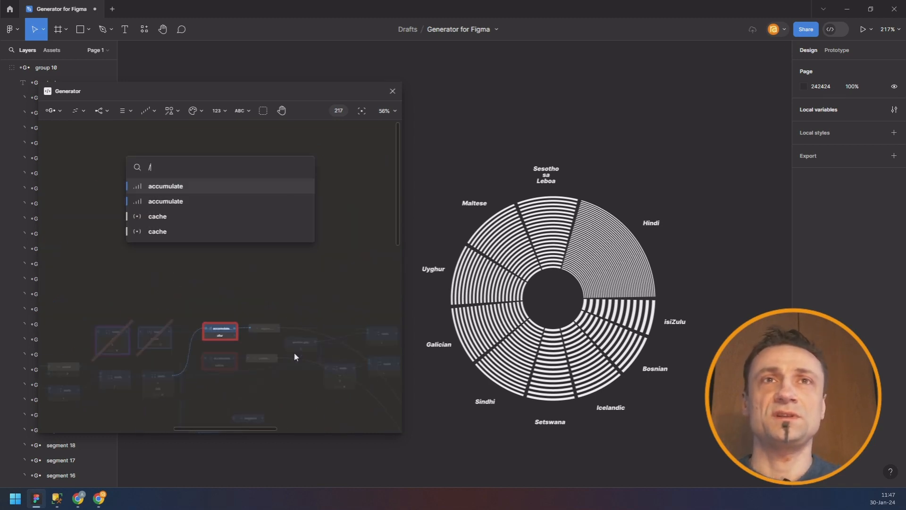
pyautogui.write('se')
pyautogui.press('Return')
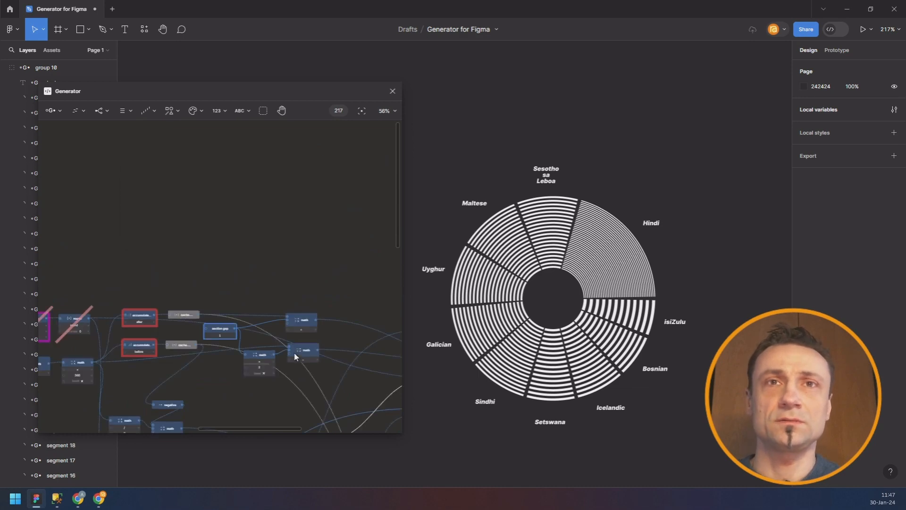
# Set the section gap number node to 0.3
pyautogui.scroll(5, 216, 336)
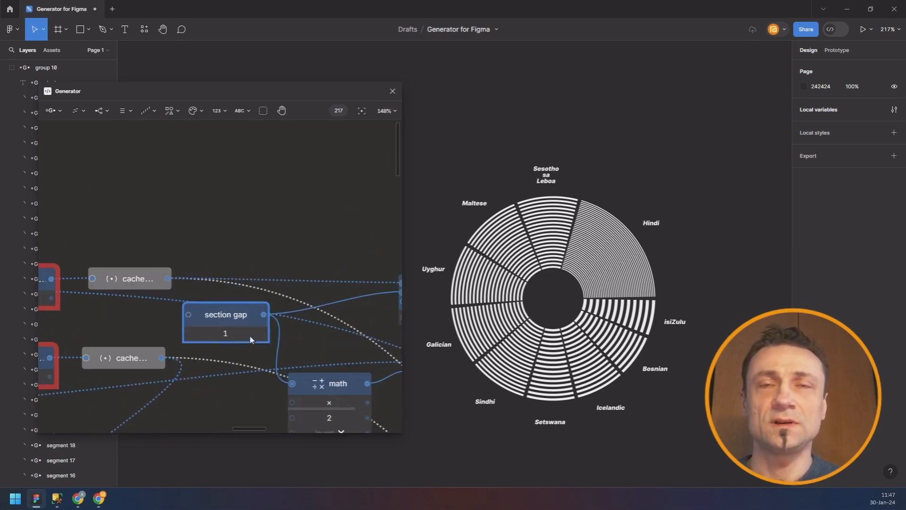
pyautogui.click(250, 338)
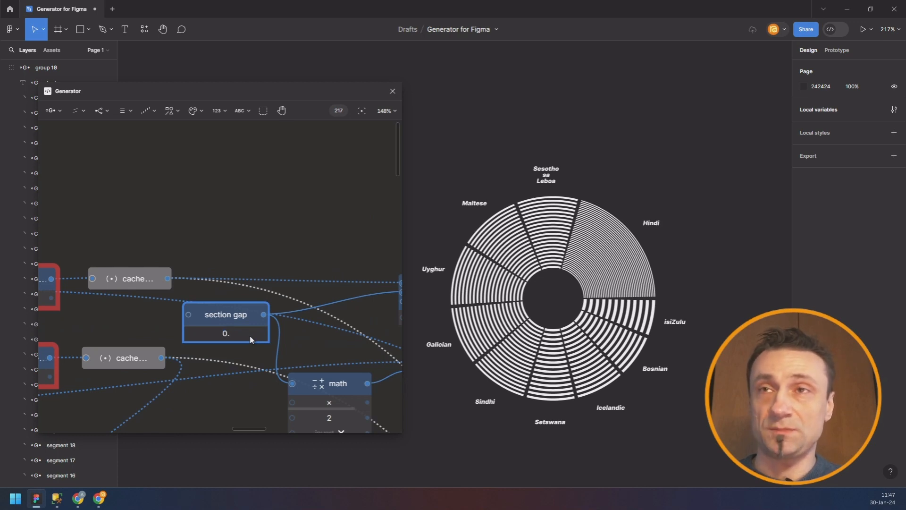
pyautogui.write('0.3')
pyautogui.press('Return')
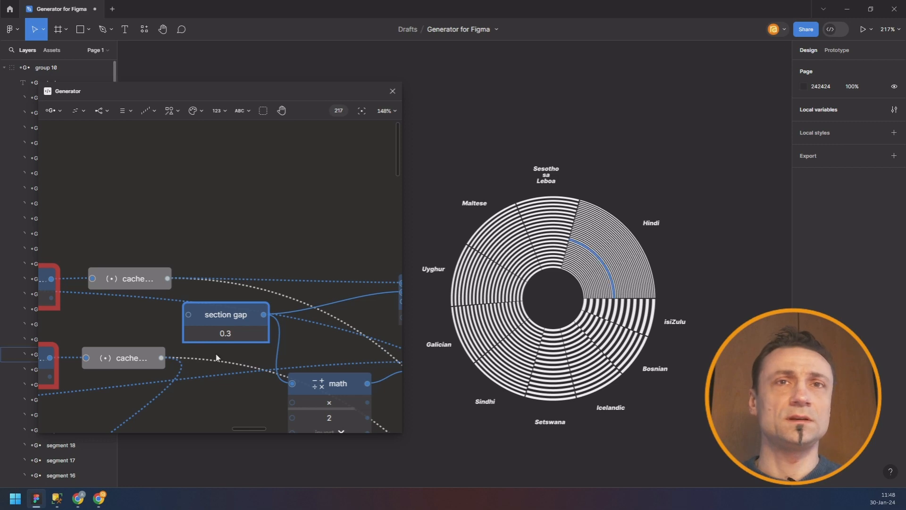
# Set the section gap number node to 0.5
pyautogui.click(246, 334)
pyautogui.write('0.5')
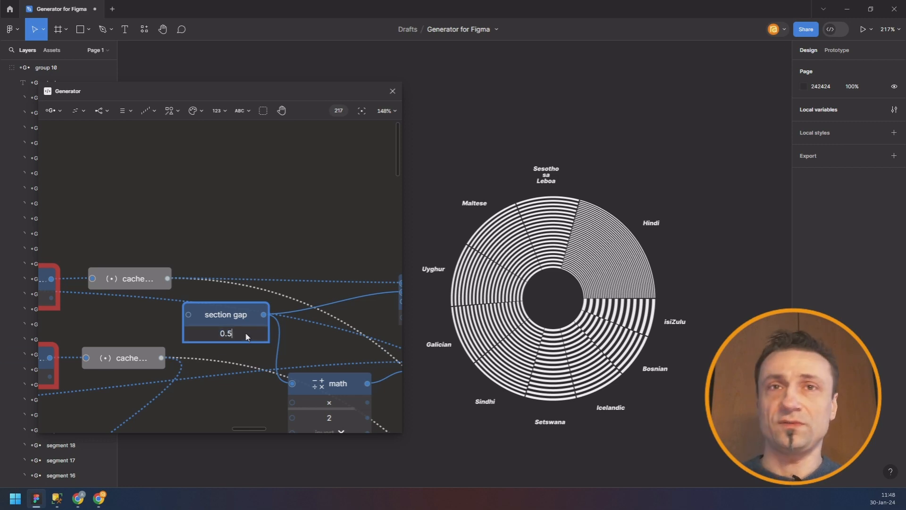
pyautogui.press('Return')
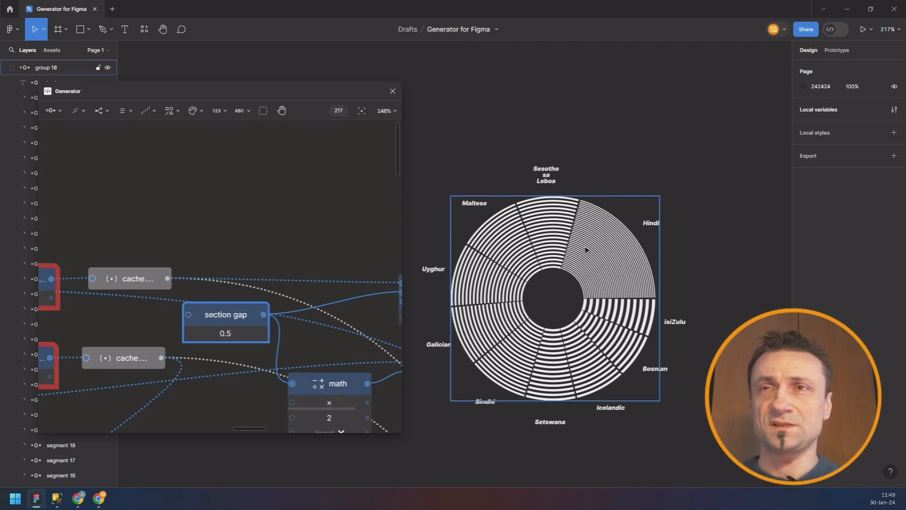
# Fit the whole node graph in view and examine the ring segments of the chart up close
pyautogui.click(320, 233)
pyautogui.scroll(5, 608, 266)
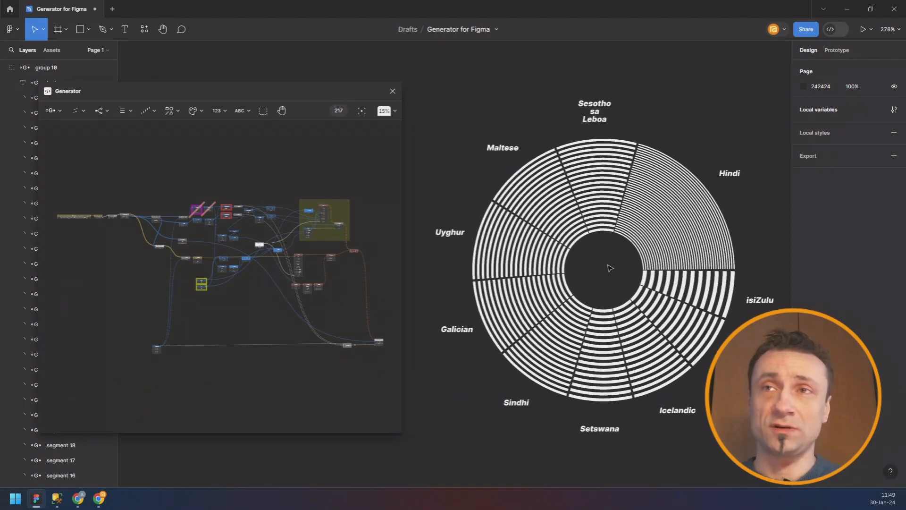
pyautogui.moveTo(608, 267); pyautogui.dragTo(595, 274)
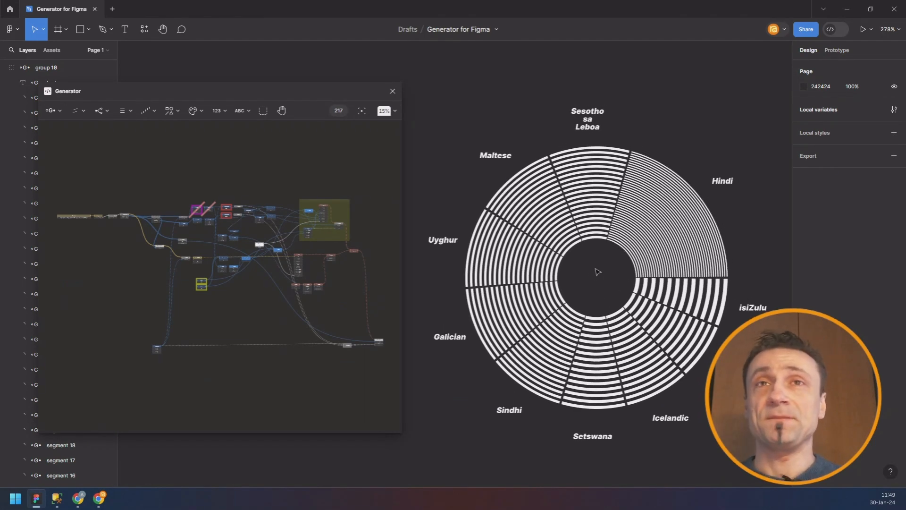